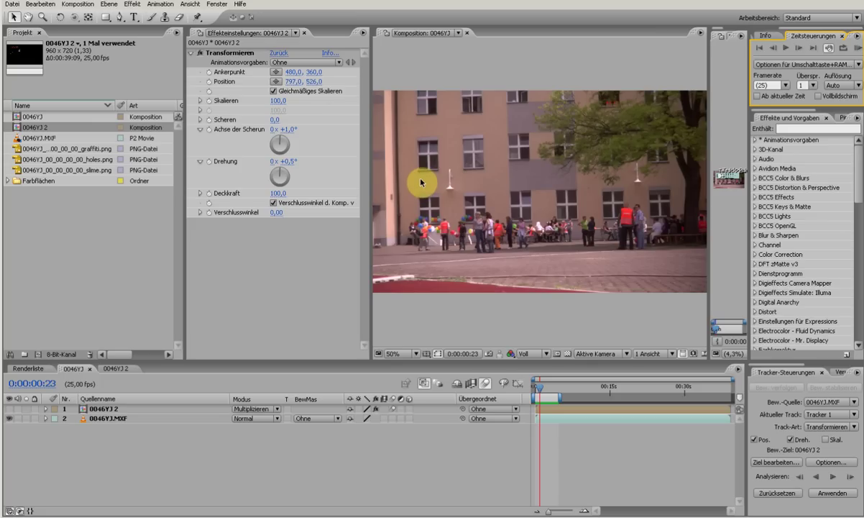
- Make the graffiti overlay layer visible and RAM-preview the courtyard footage with it
click(857, 49)
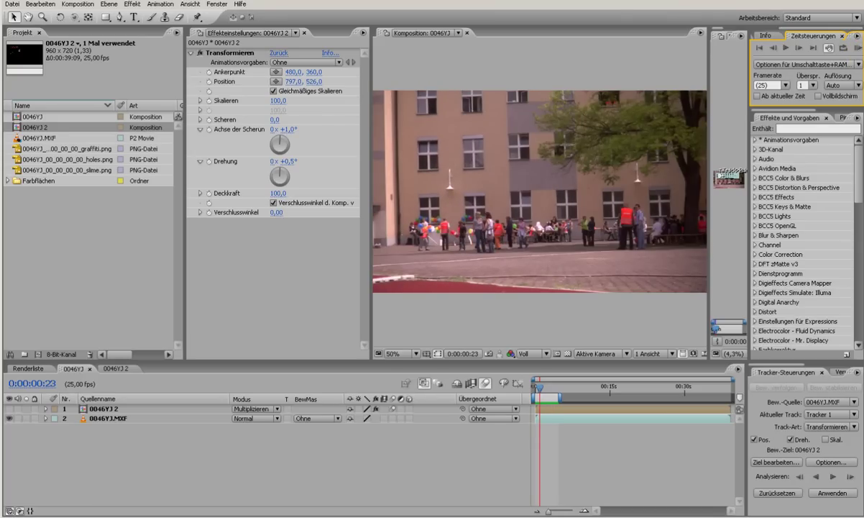
click(8, 408)
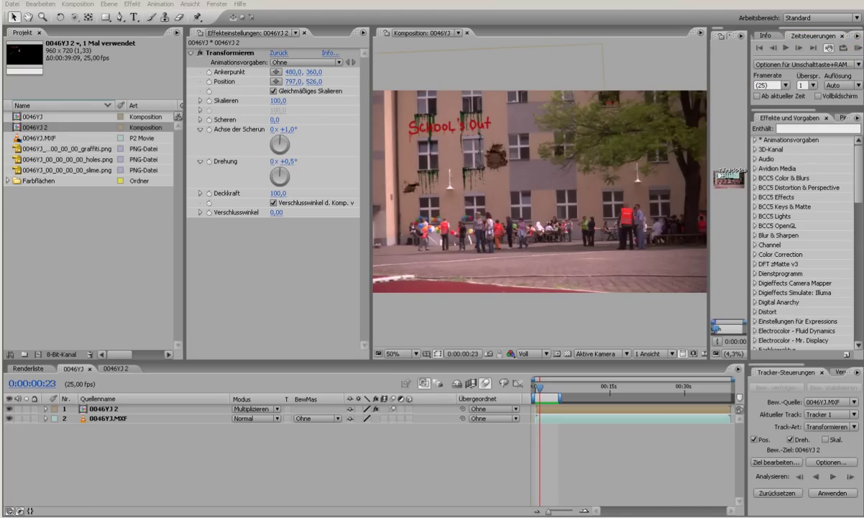
click(859, 48)
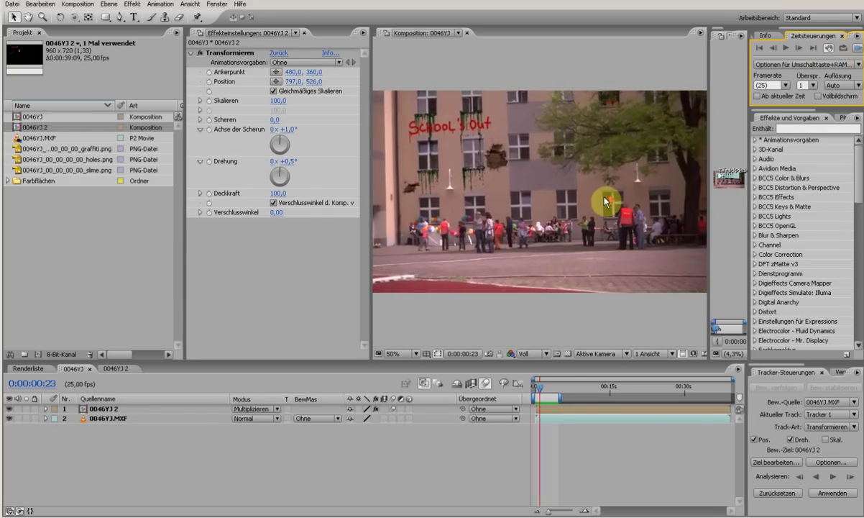
- Zoom to 100%, pan to the School's Out graffiti and preview it close up
key(period)
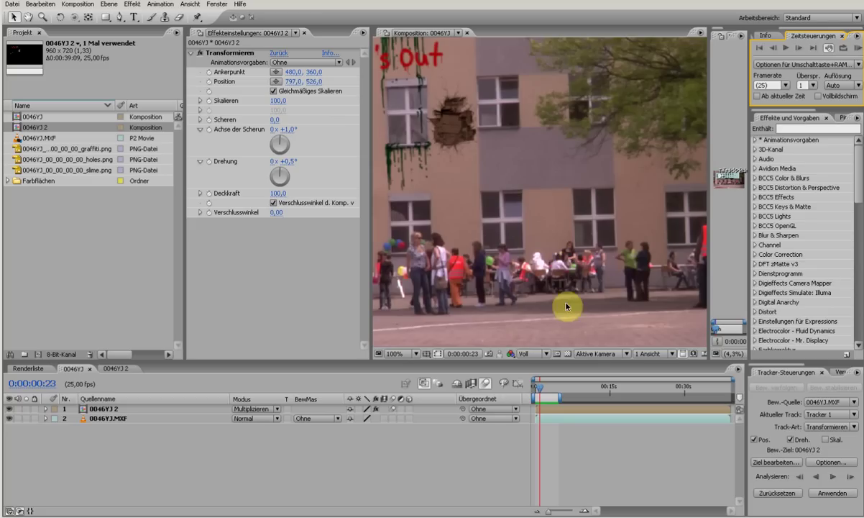
key(h)
drag(517, 234, 647, 279)
key(v)
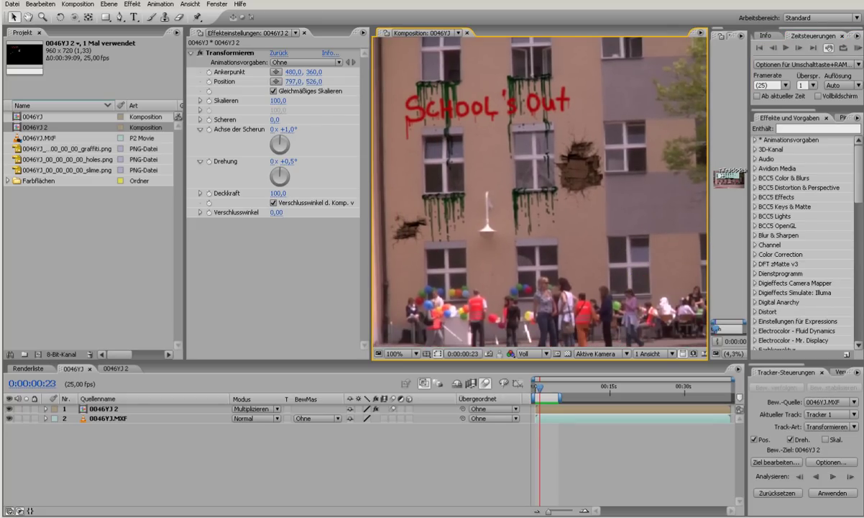
click(856, 49)
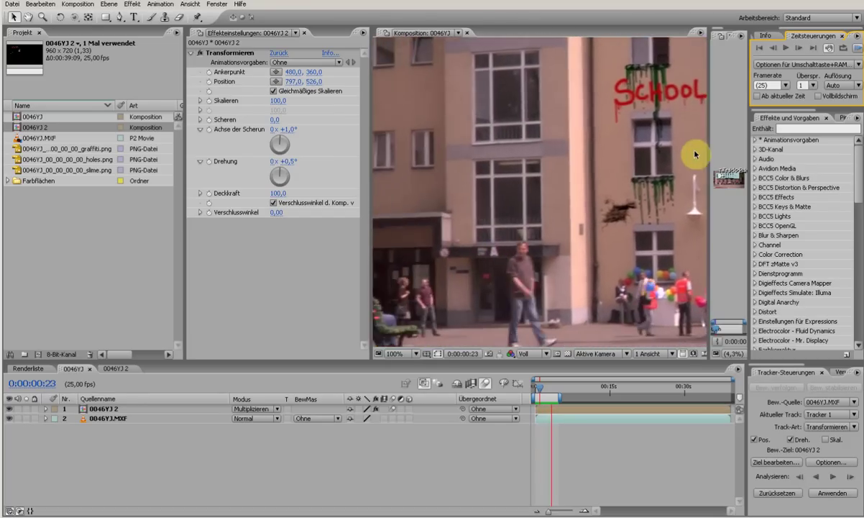
scroll(663, 195, down, 2)
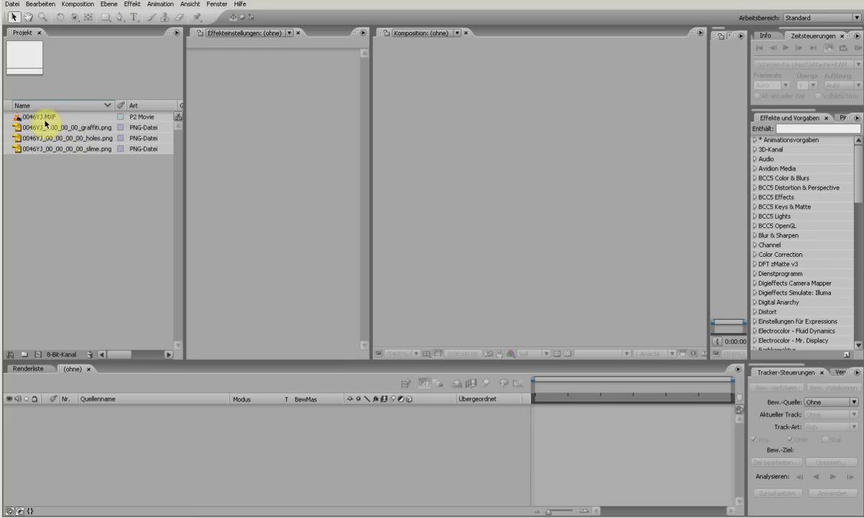
- Build a comp from 0046YJ.MXF, end its work area at 0:00:13:02, and choose Animation > Track Motion
drag(44, 122, 58, 429)
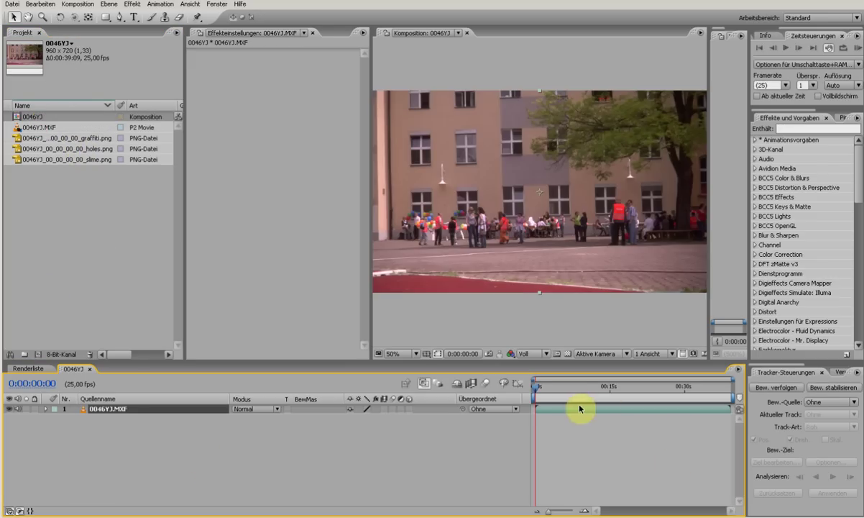
drag(543, 389, 604, 402)
key(n)
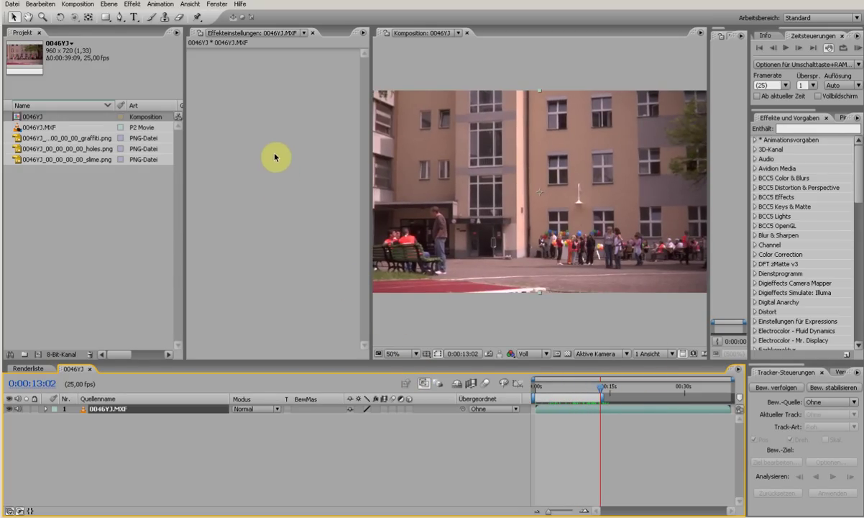
click(171, 8)
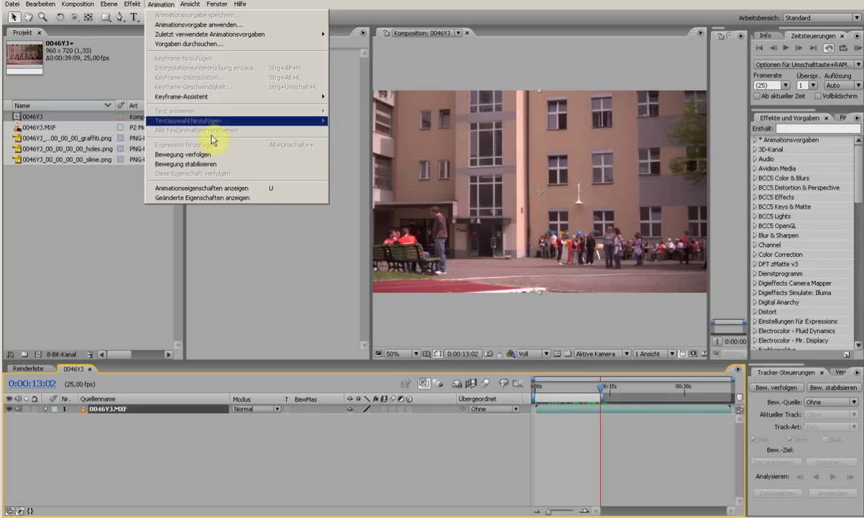
click(215, 156)
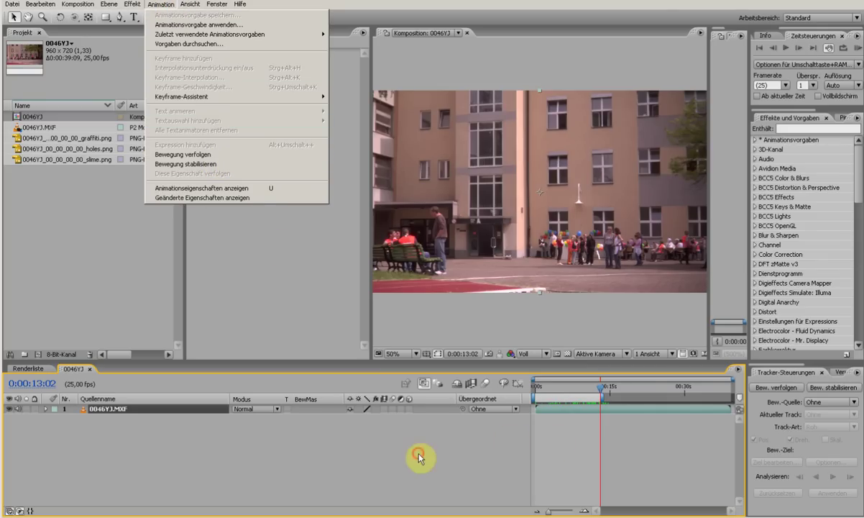
click(653, 411)
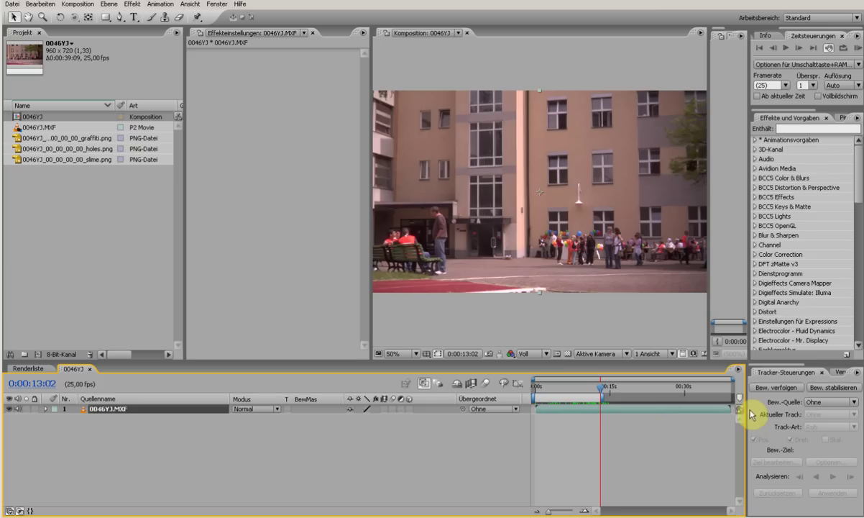
- Track 0046YJ.MXF with Rotation enabled, placing both track points on facade windows beside the lamp
click(775, 389)
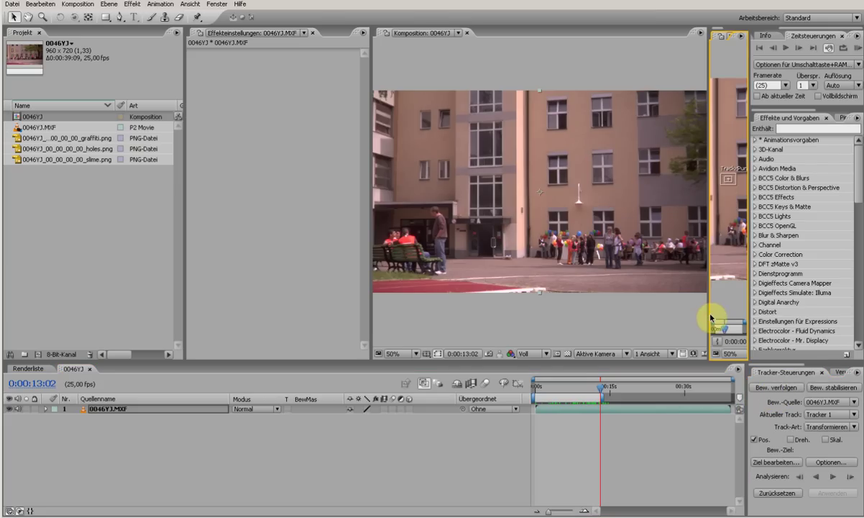
drag(708, 315, 430, 308)
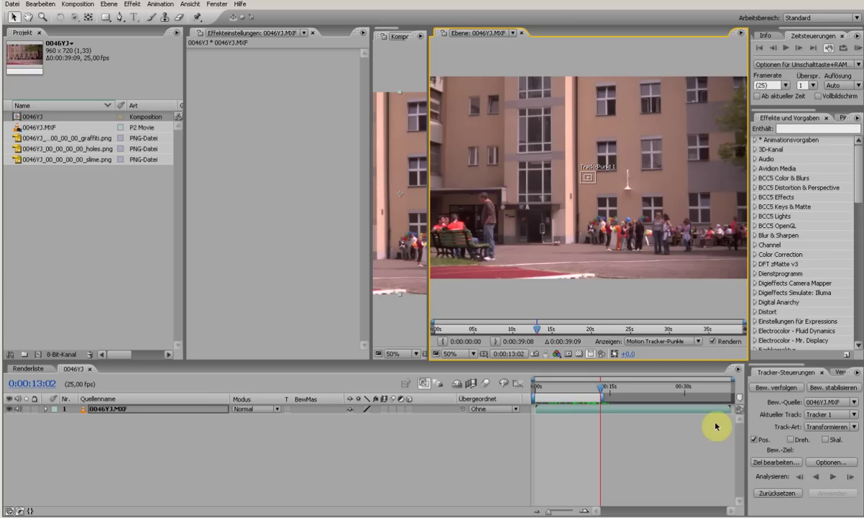
drag(429, 272, 403, 272)
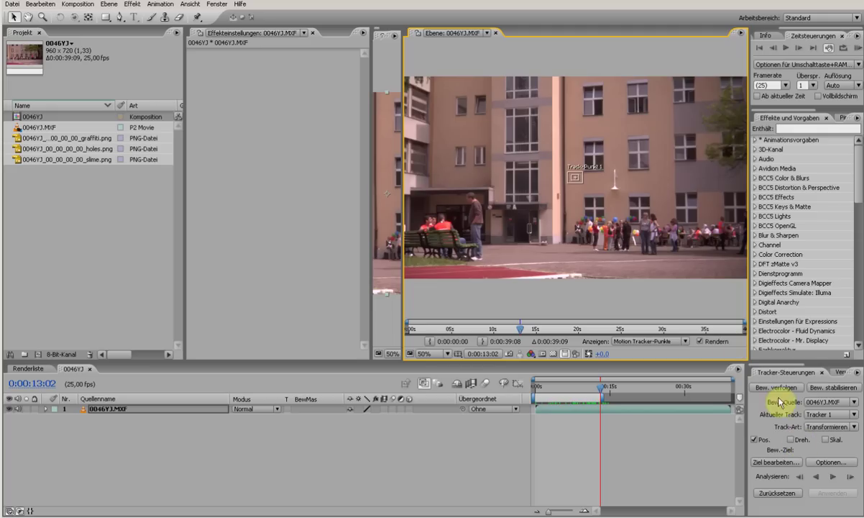
click(791, 440)
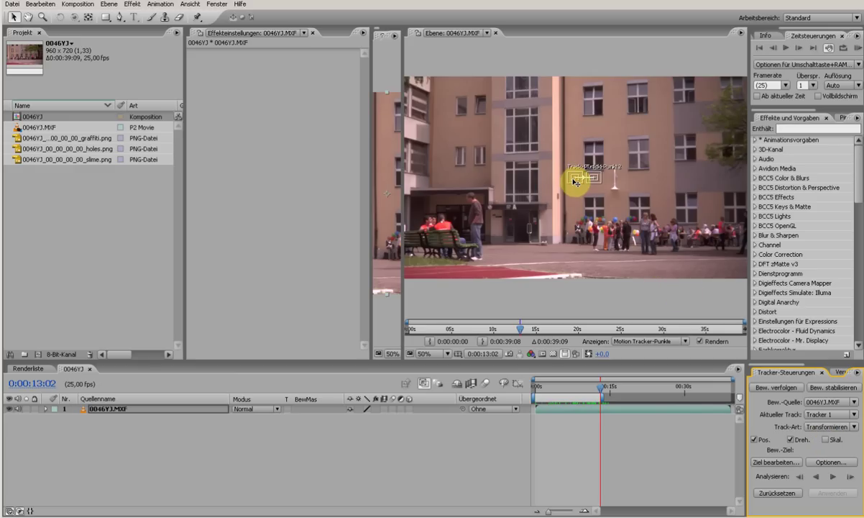
drag(576, 182, 593, 174)
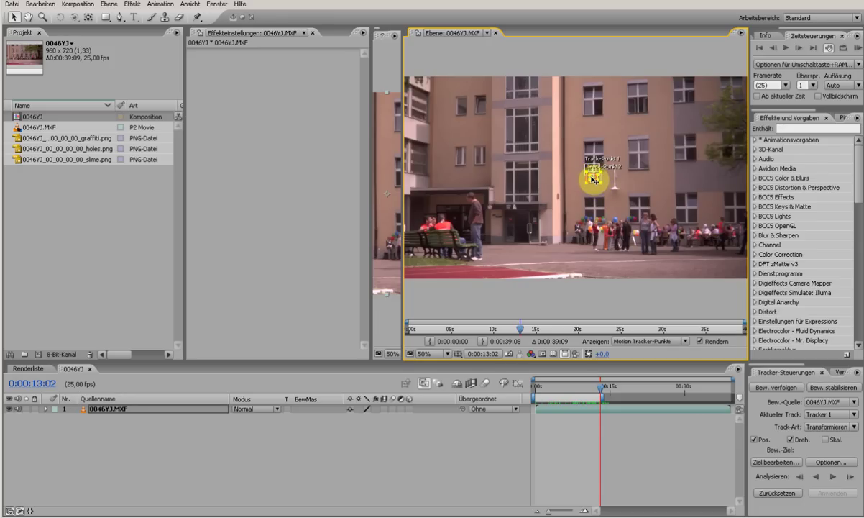
drag(594, 179, 637, 170)
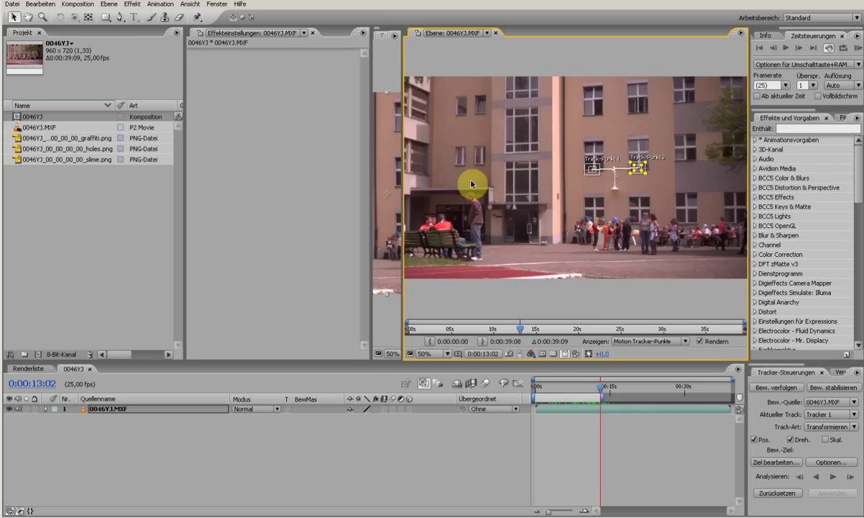
- Analyze both points forward, scrub to verify the paths, and widen the Composition panel at 0:00:05:22
click(815, 478)
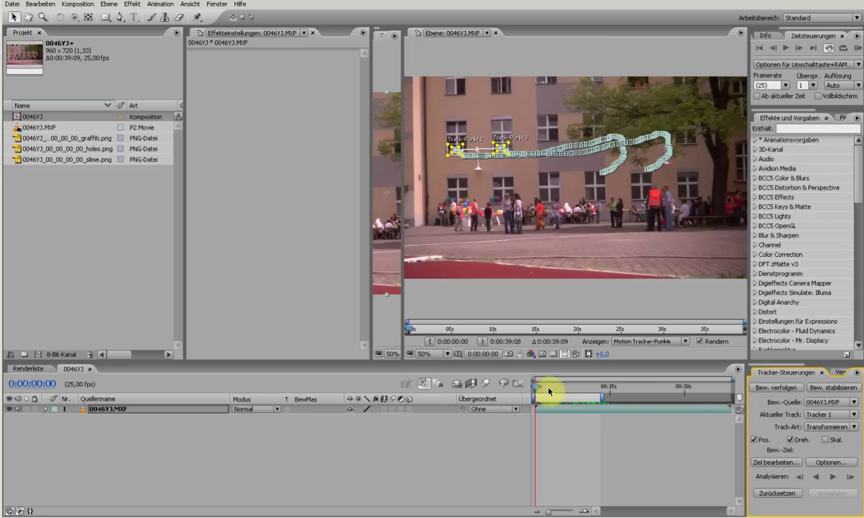
drag(411, 332, 450, 332)
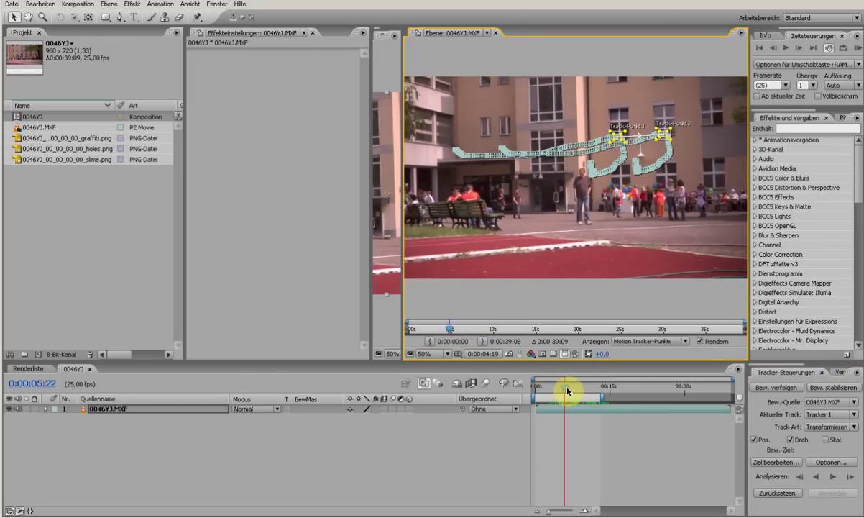
click(564, 392)
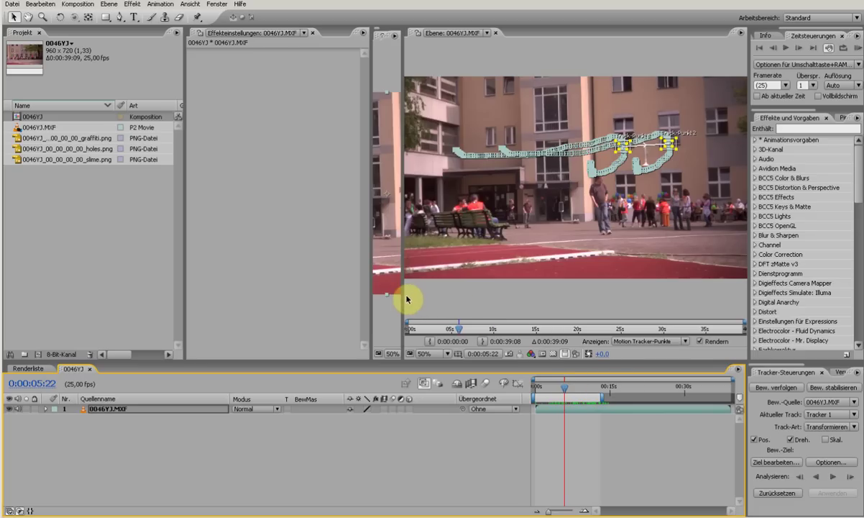
drag(404, 296, 739, 296)
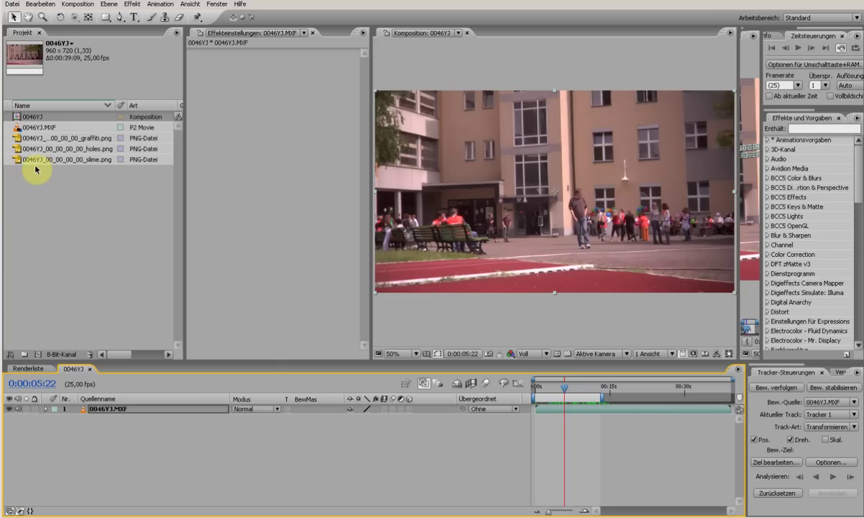
- Create a graffiti comp from the three PNGs and move holes.png to start at 0:00
drag(34, 176, 25, 352)
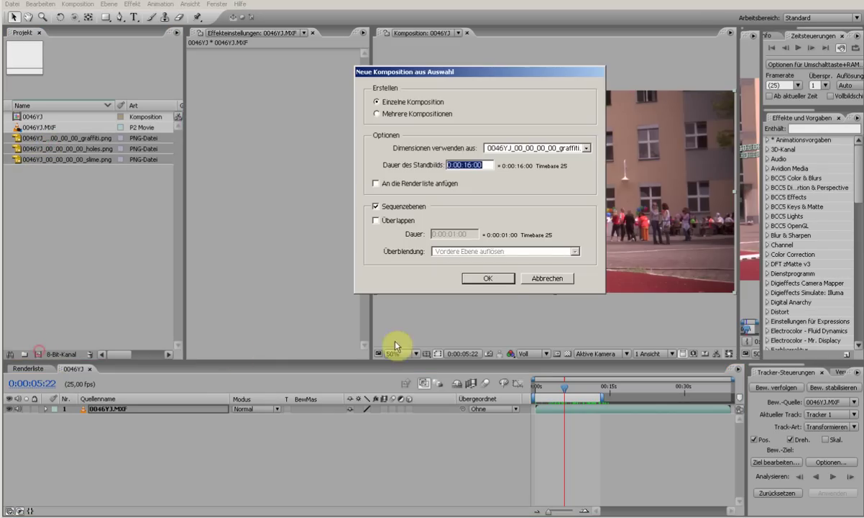
click(496, 281)
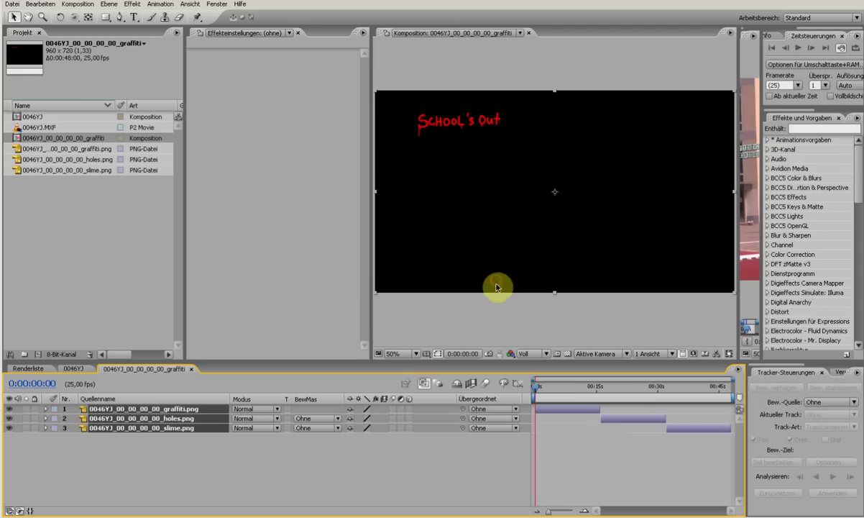
click(613, 431)
click(616, 421)
drag(603, 424, 556, 423)
drag(696, 428, 550, 430)
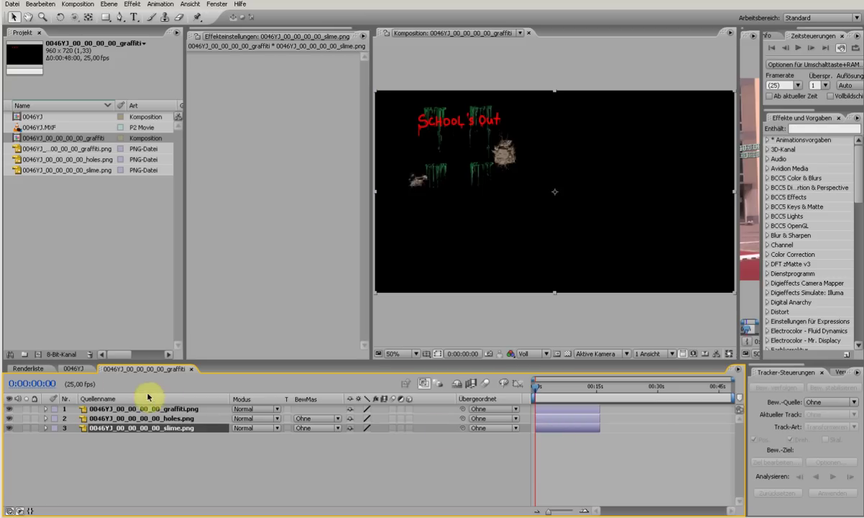
- Rewind both the 0046YJ comp and the graffiti comp to their first frame
click(27, 368)
click(74, 368)
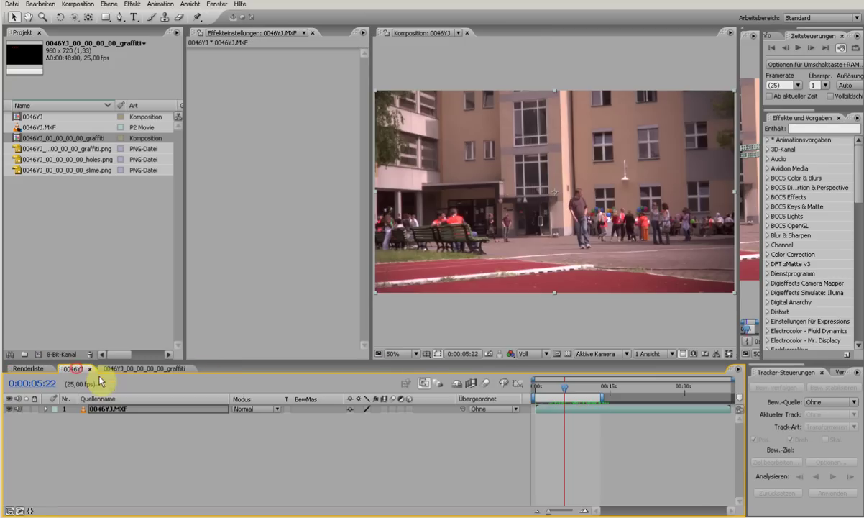
drag(561, 386, 520, 389)
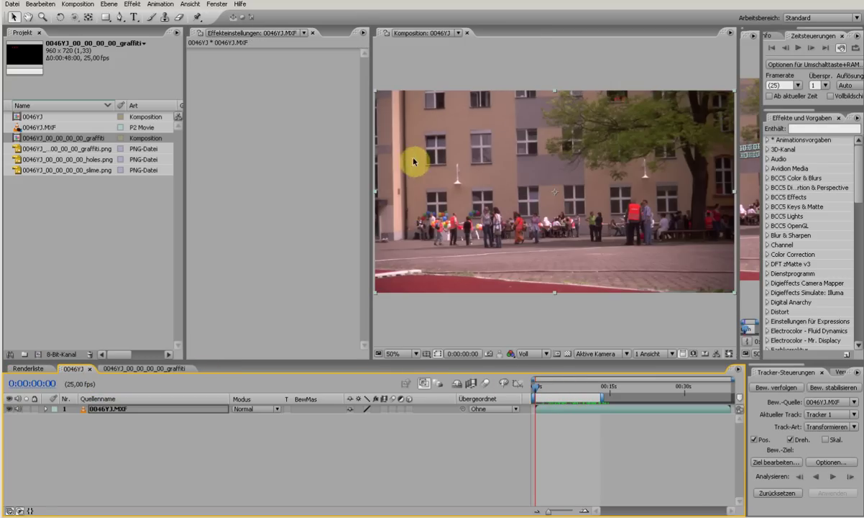
click(152, 370)
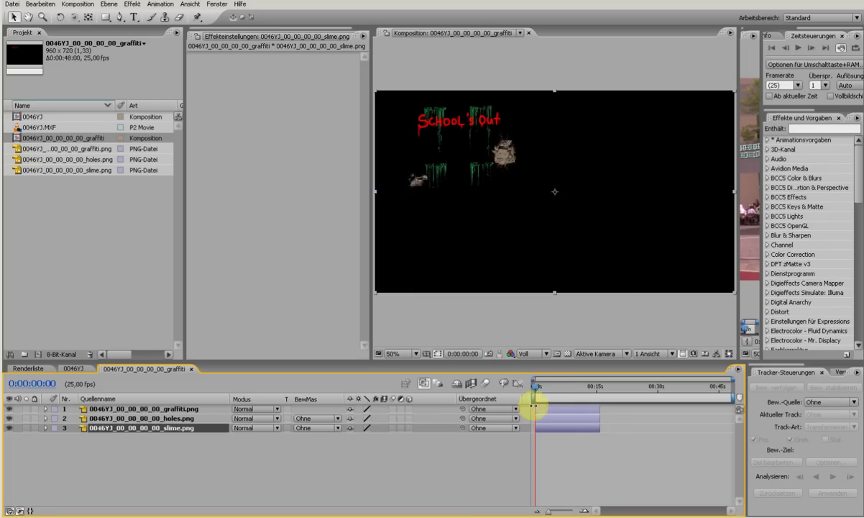
drag(553, 391, 494, 390)
- Add the 0046YJ_00_00_00_00_graffiti comp above 0046YJ.MXF in the 0046YJ comp and check later frames
click(85, 370)
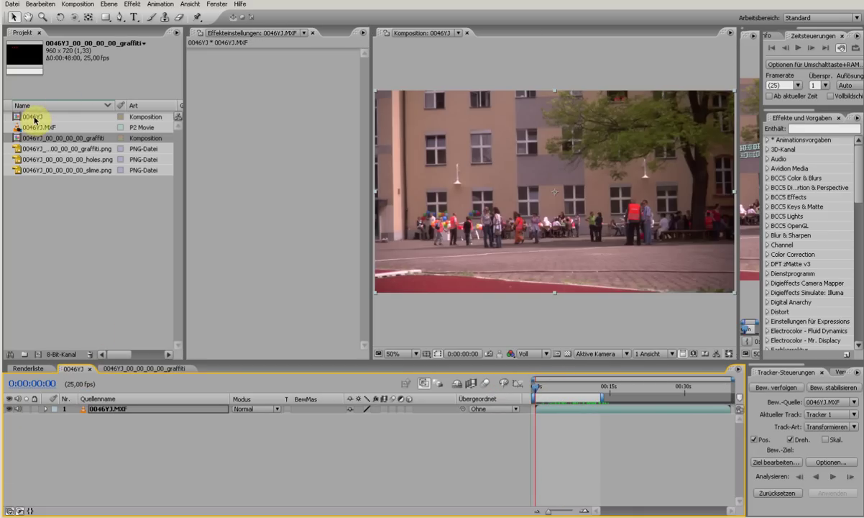
drag(37, 136, 75, 410)
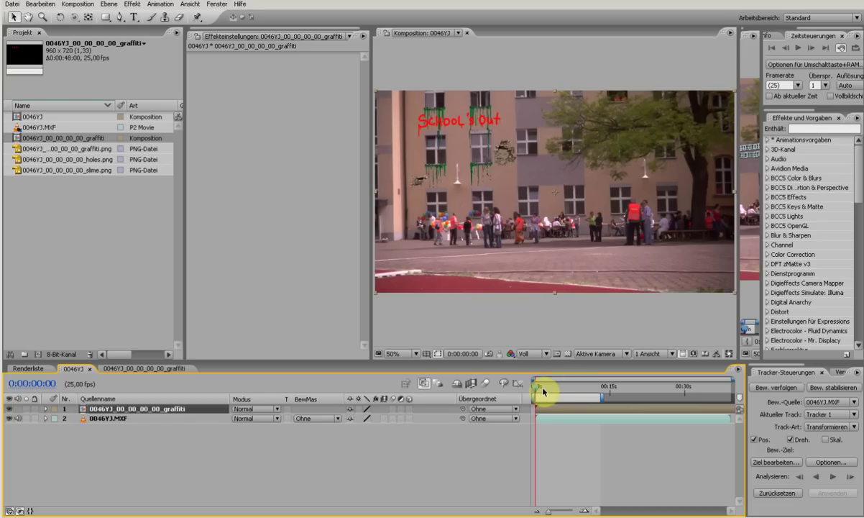
drag(543, 391, 521, 400)
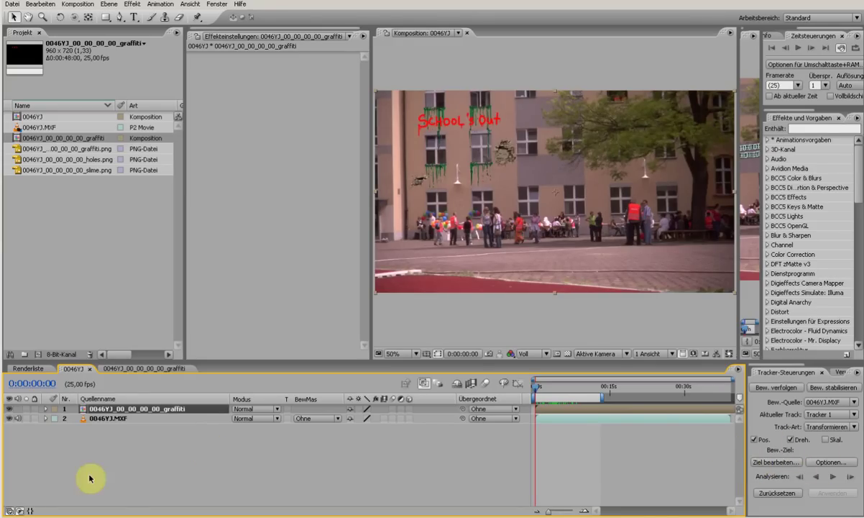
click(101, 425)
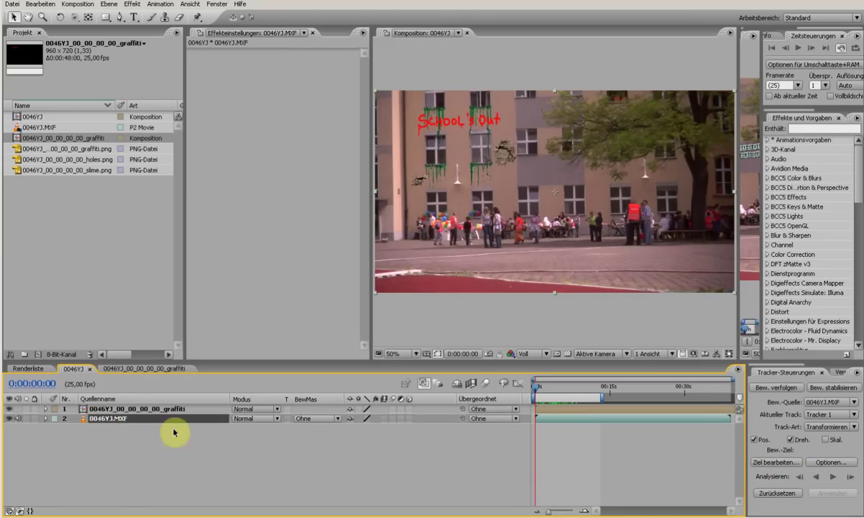
- Set the graffiti comp as Tracker 1's motion target and apply the position-and-rotation track
click(751, 319)
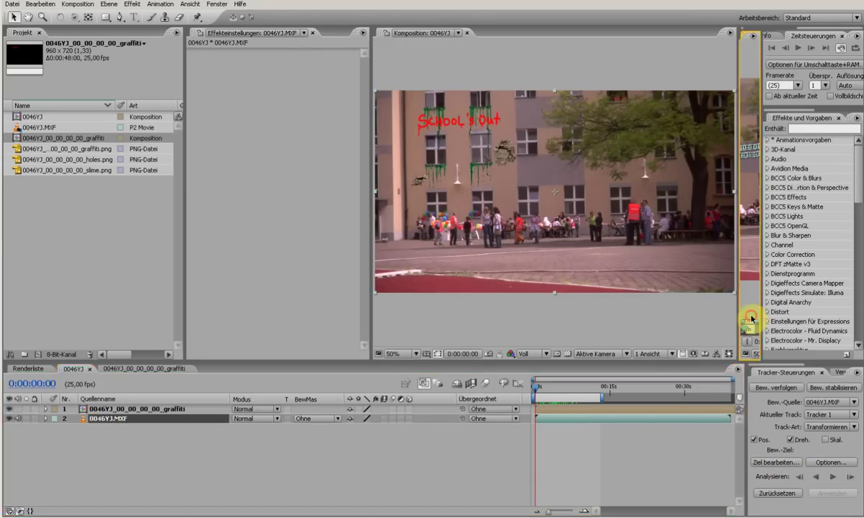
click(782, 464)
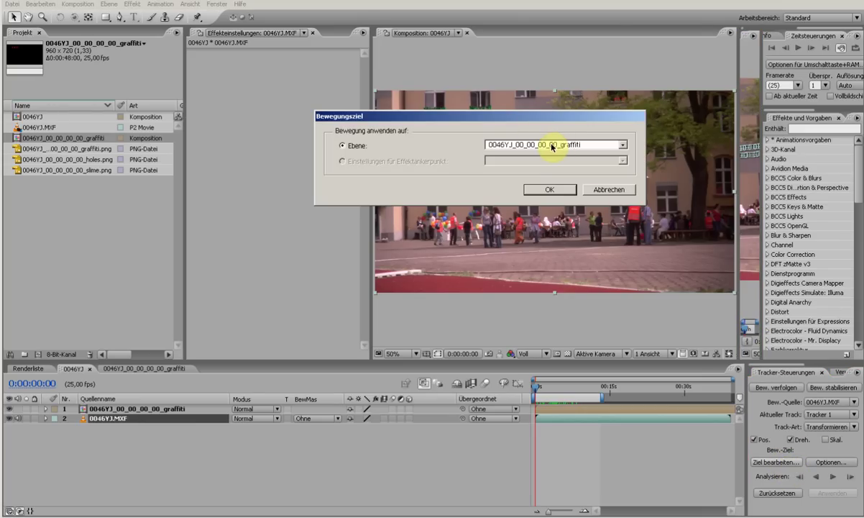
click(601, 147)
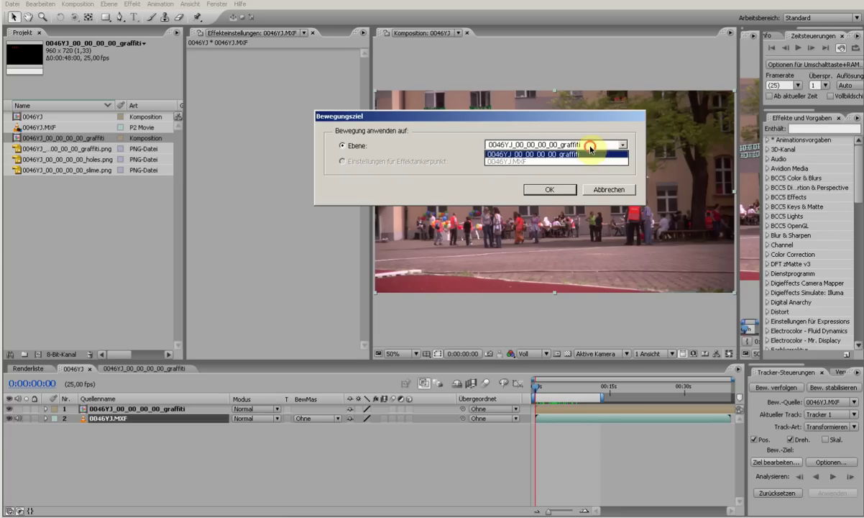
click(593, 154)
click(560, 193)
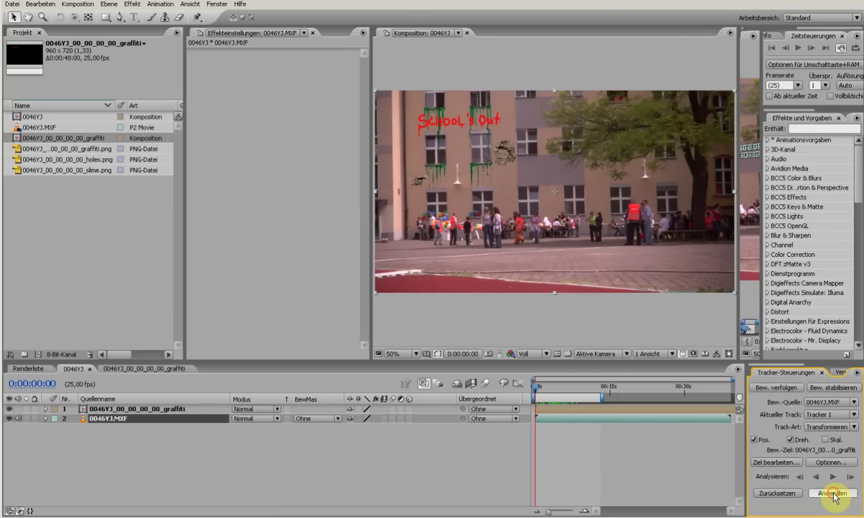
click(832, 494)
click(477, 172)
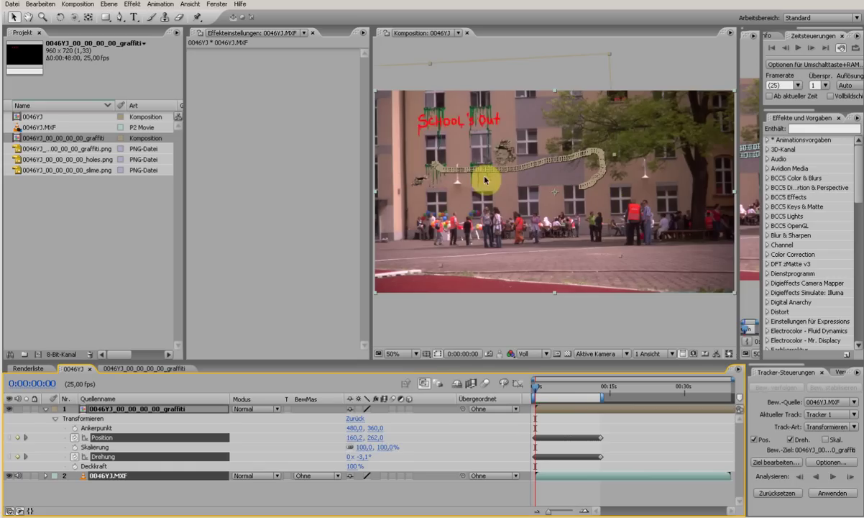
drag(540, 389, 566, 394)
click(46, 409)
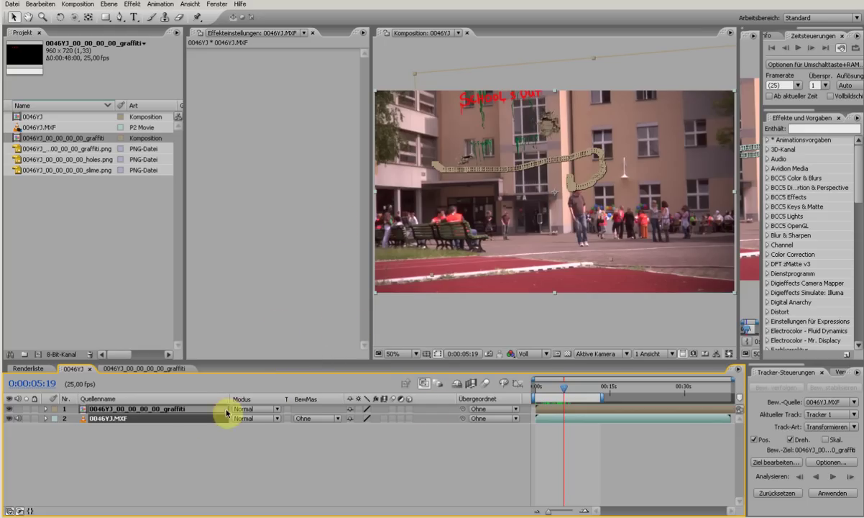
click(180, 410)
click(186, 440)
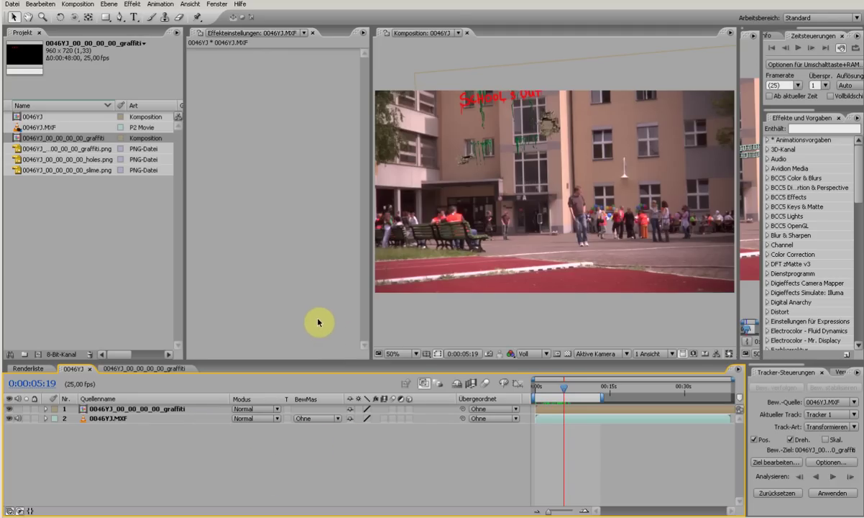
click(164, 408)
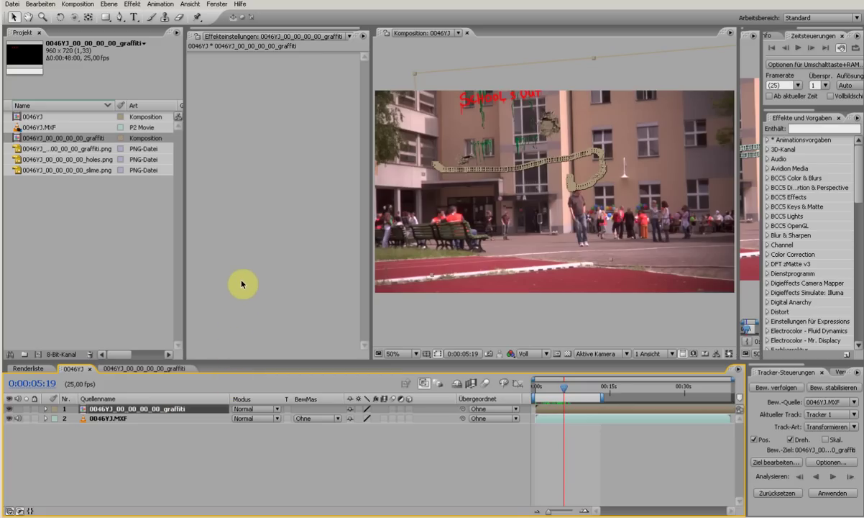
- Apply the Transformieren effect, found by searching 'transfo', to the graffiti layer
click(791, 129)
text(transform)
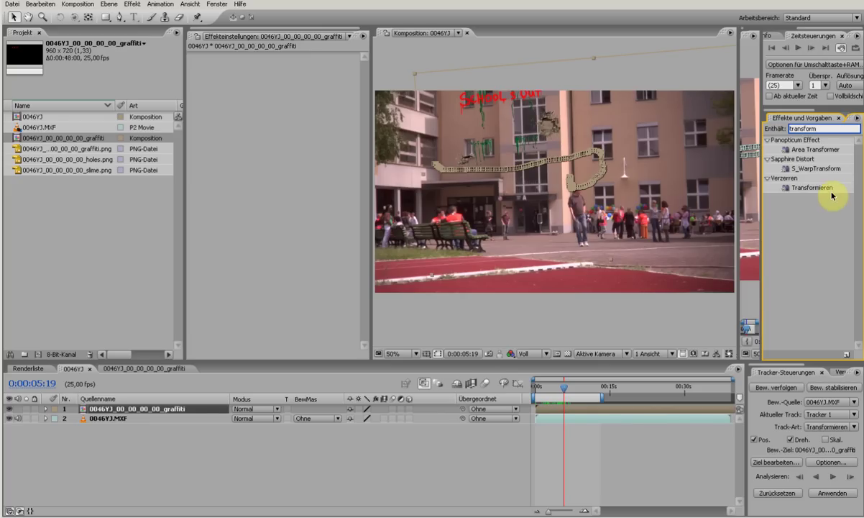
drag(823, 191, 289, 234)
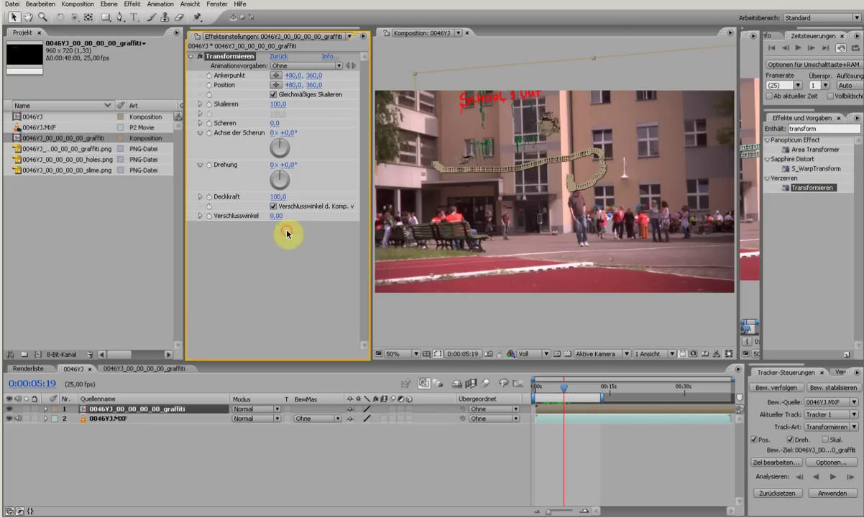
click(43, 410)
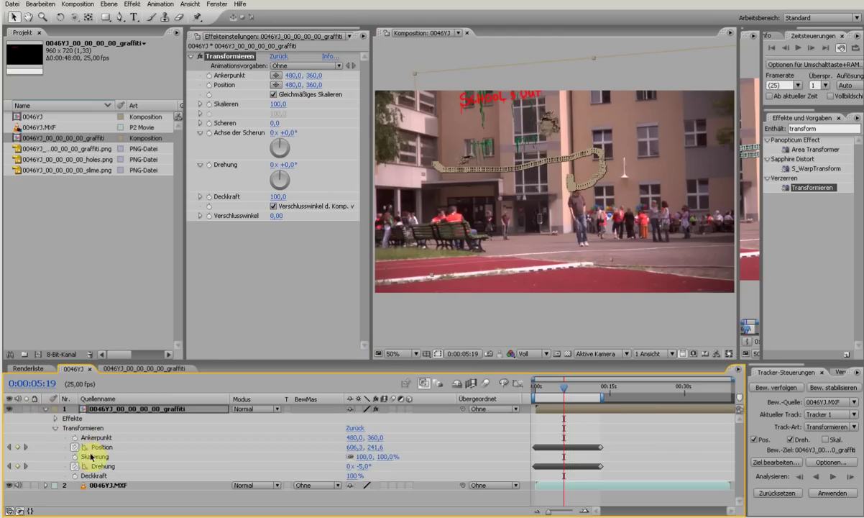
click(54, 430)
click(45, 409)
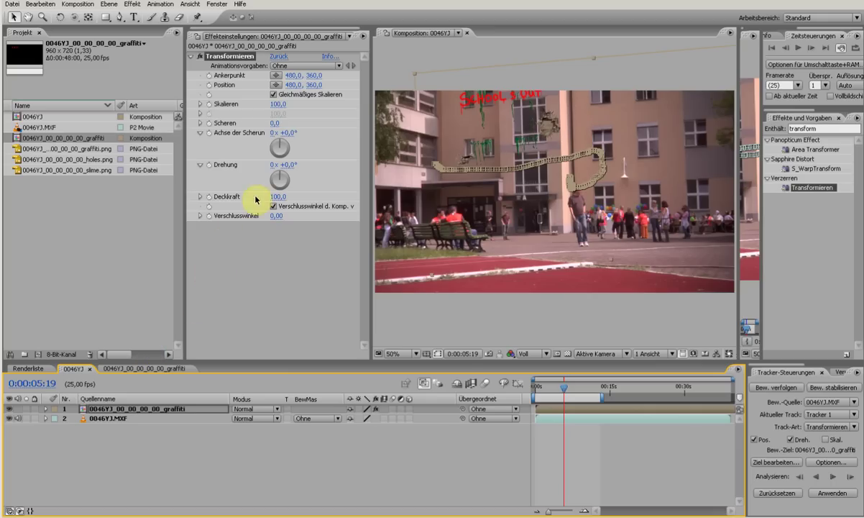
- Set the Transform Position to 808,0 / 464,0 and the shear axis to 1°
drag(289, 85, 436, 142)
click(312, 91)
drag(312, 85, 366, 93)
click(294, 86)
drag(291, 85, 291, 85)
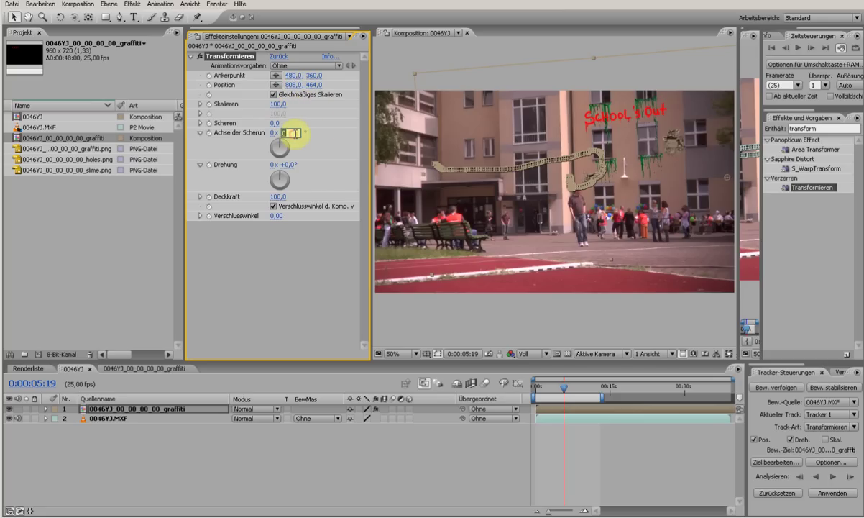
text(1)
key(Return)
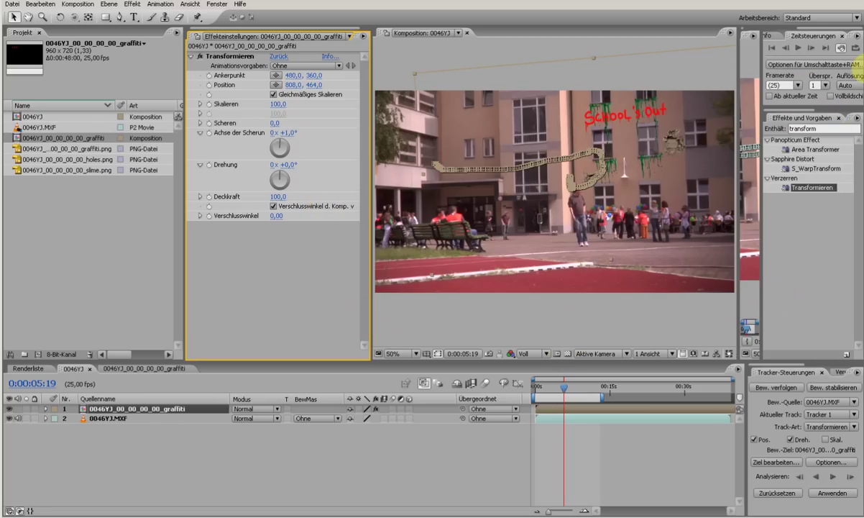
- RAM-preview the graffiti result, then enable motion blur on the graffiti layer and the comp
click(840, 48)
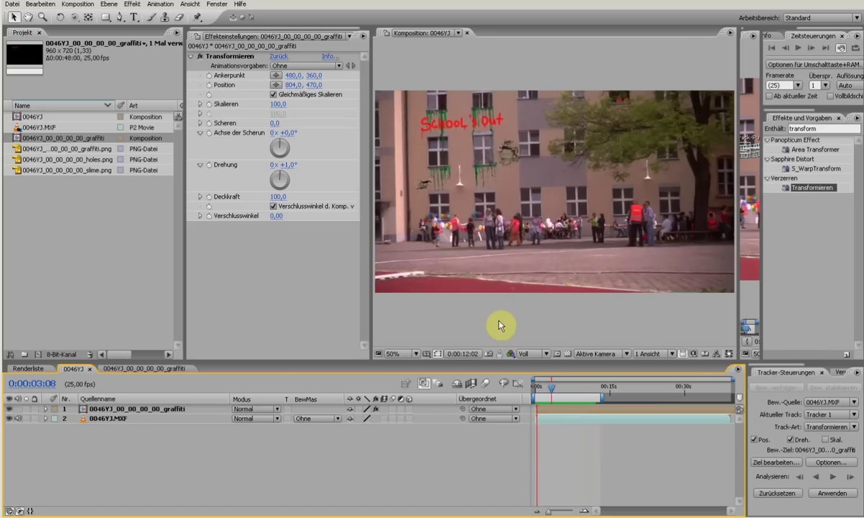
click(383, 476)
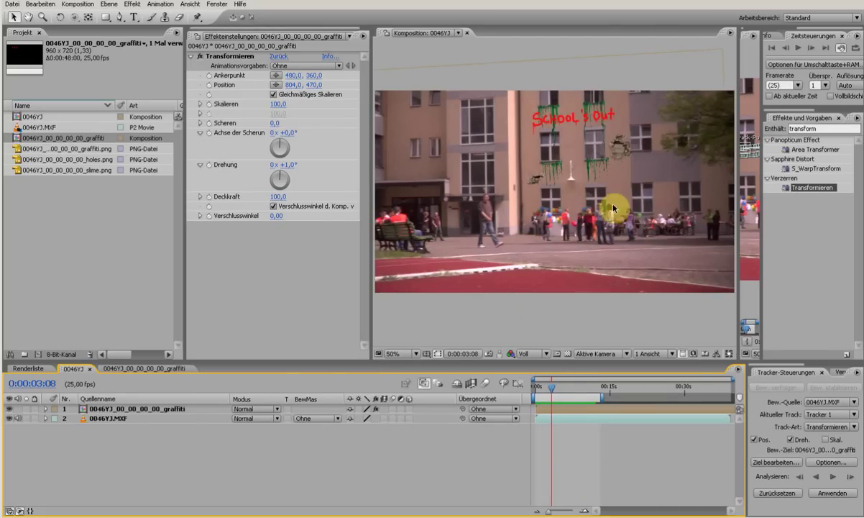
click(391, 409)
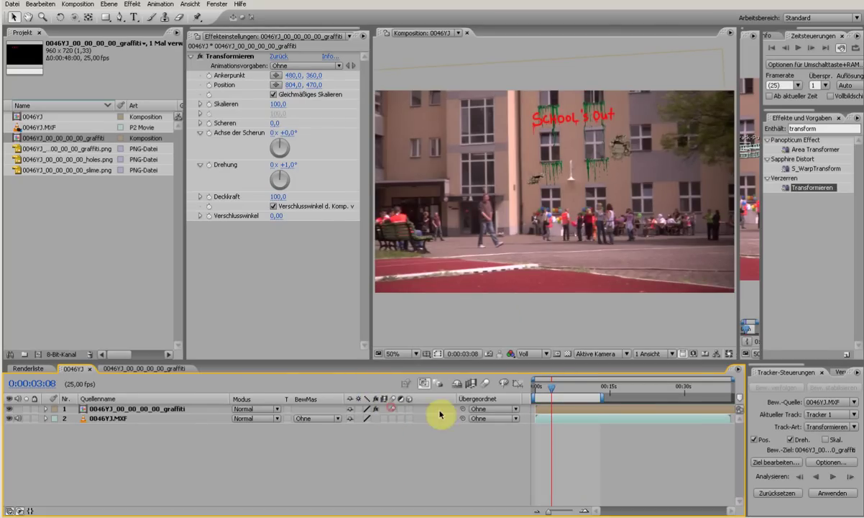
click(488, 384)
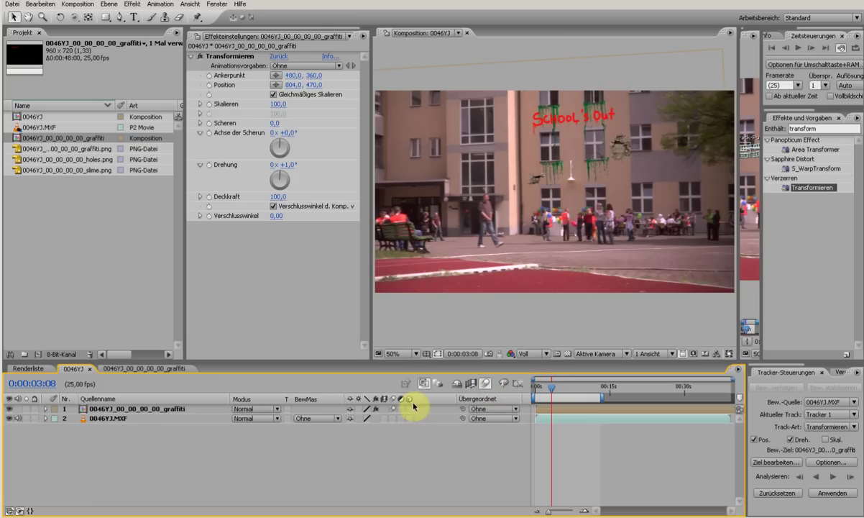
- Try Addieren, then set the graffiti to Multiplizieren and RAM-preview it over the footage
click(248, 417)
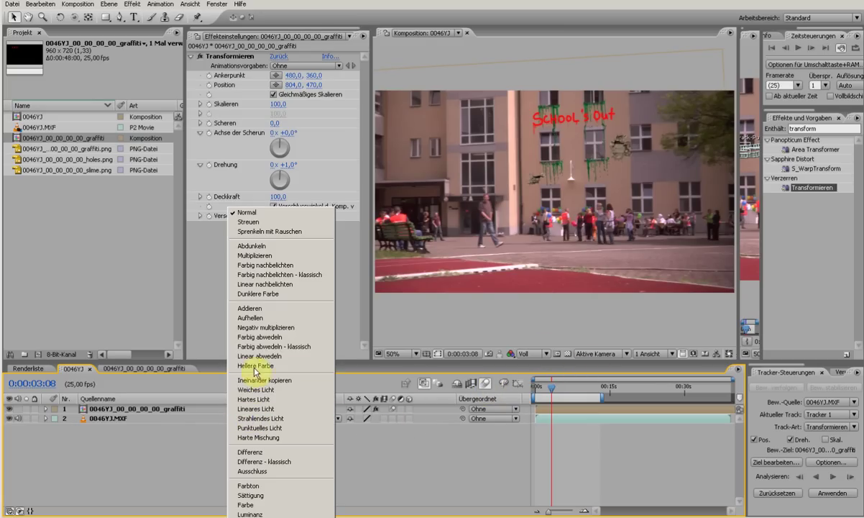
click(252, 309)
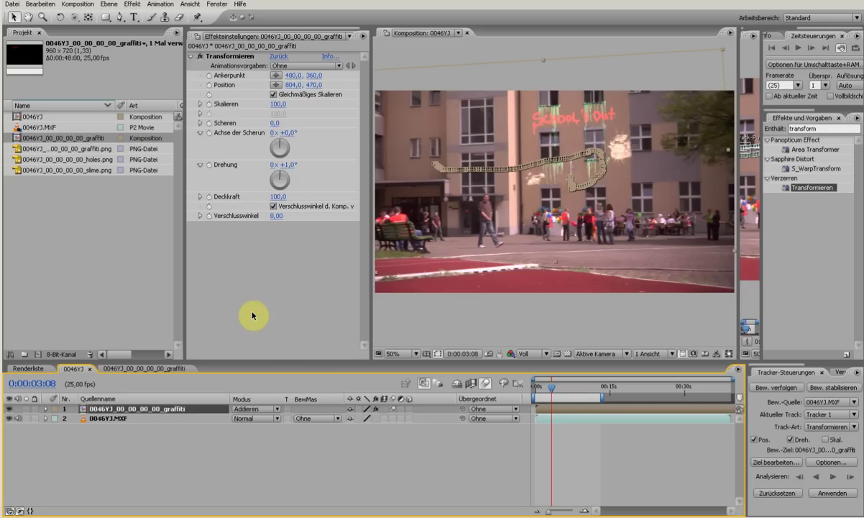
click(260, 408)
click(252, 256)
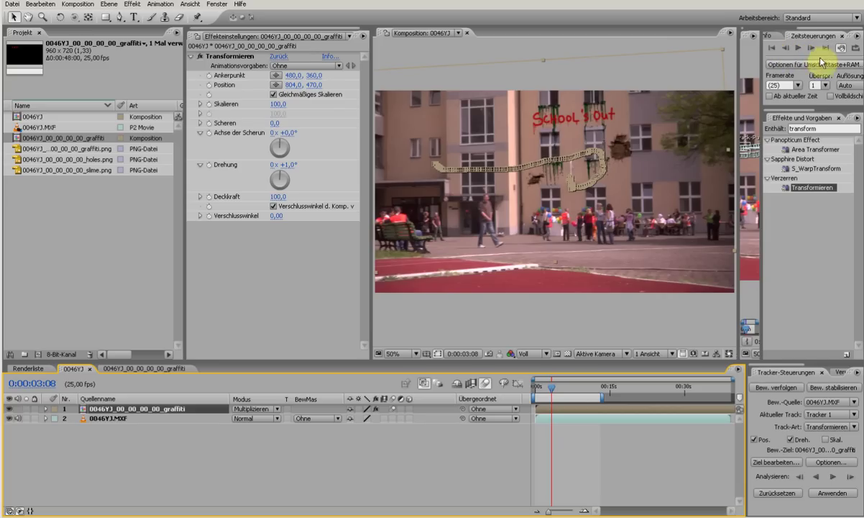
key(KP_0)
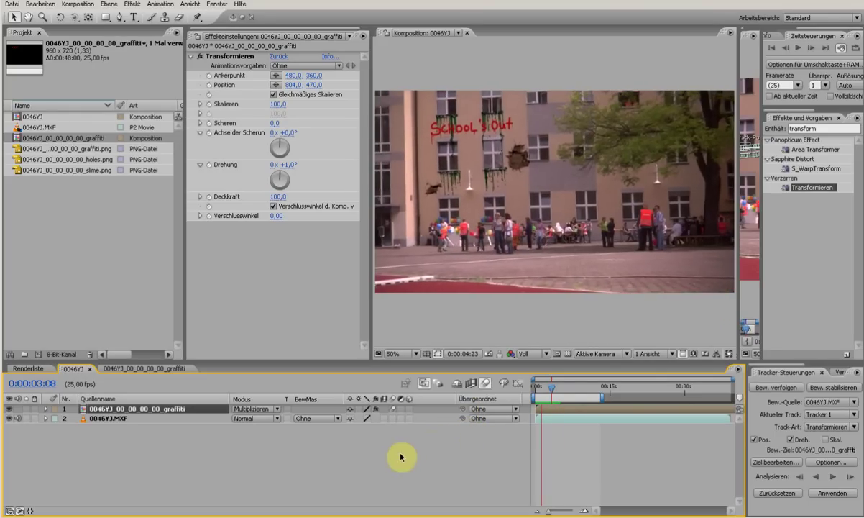
key(space)
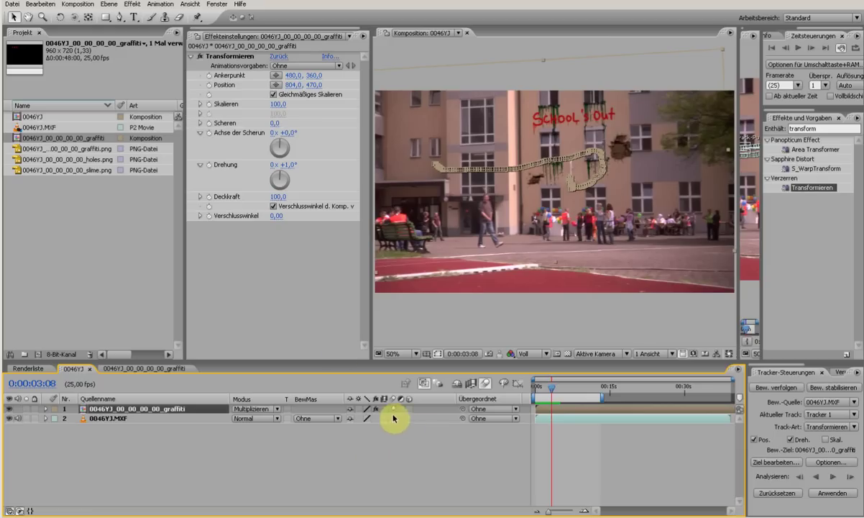
- Add a Schoolsout text layer reading SCHOOLSOUT and drag it to centre across the building facade
click(135, 17)
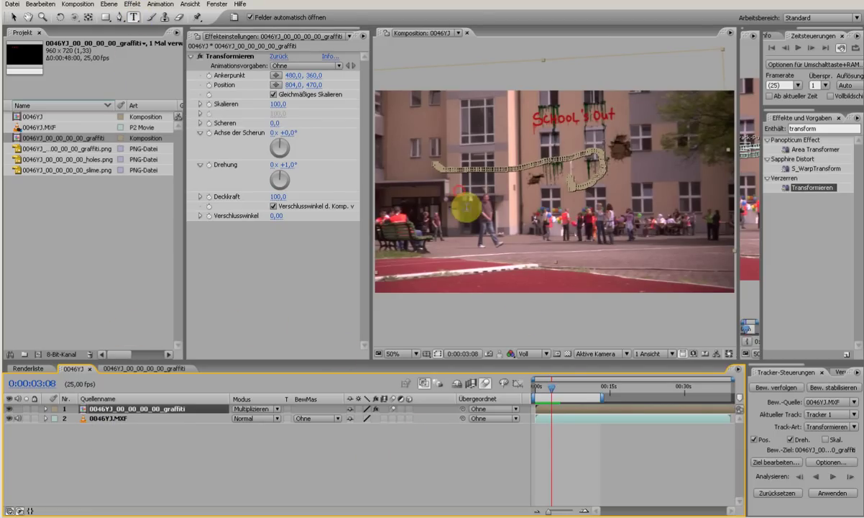
click(518, 286)
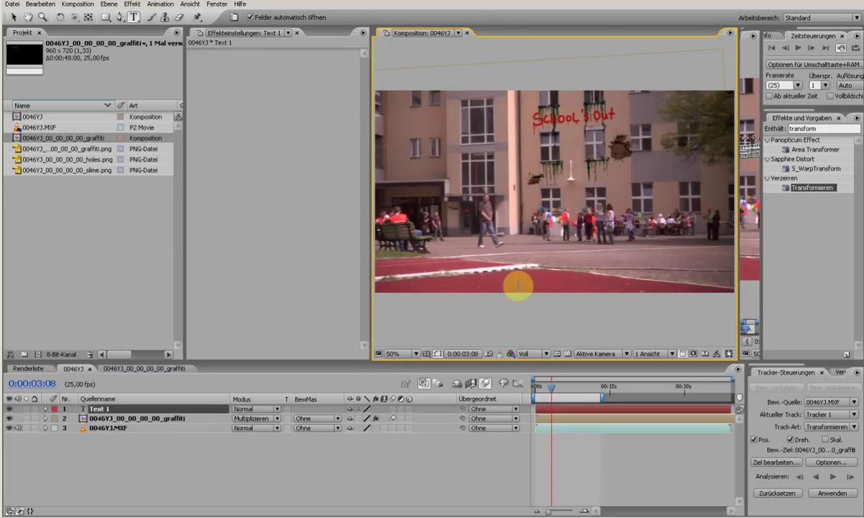
text(SCH)
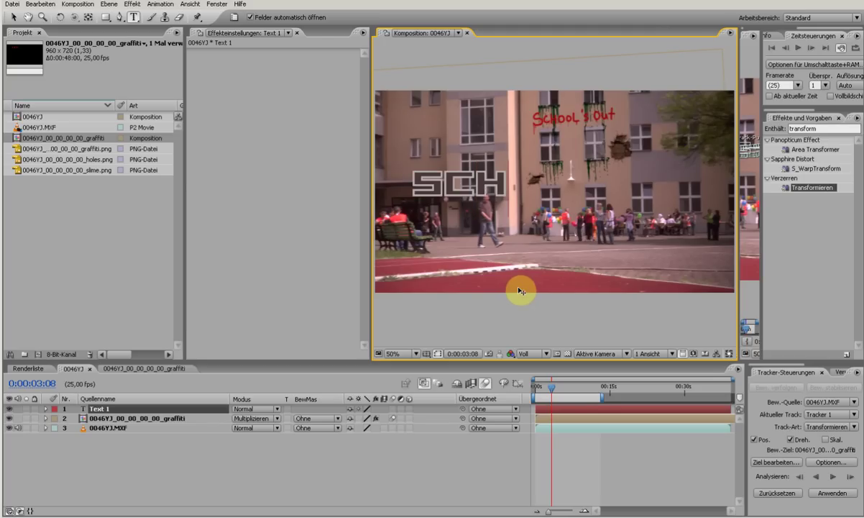
text(OOLS)
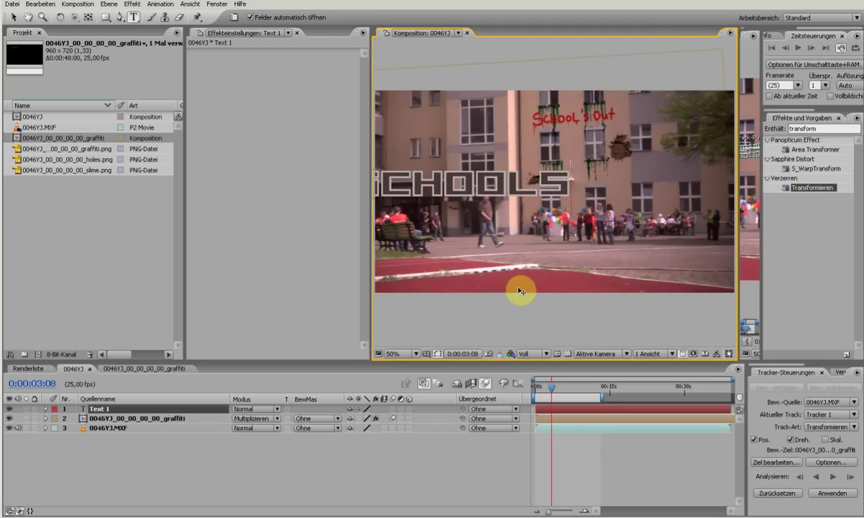
text(OUT)
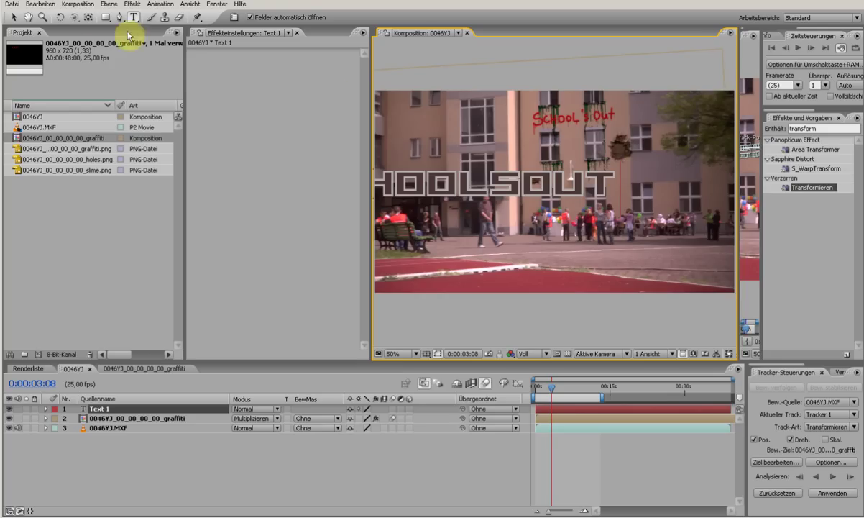
click(13, 16)
click(493, 189)
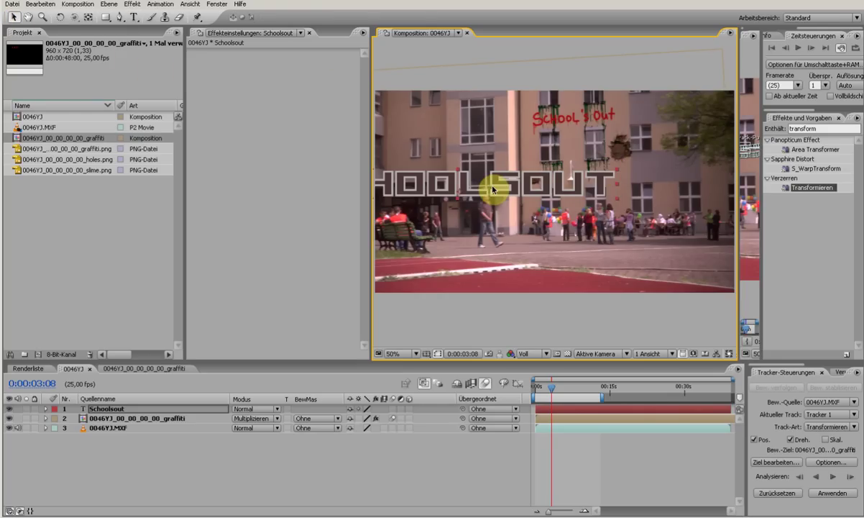
drag(494, 188, 597, 189)
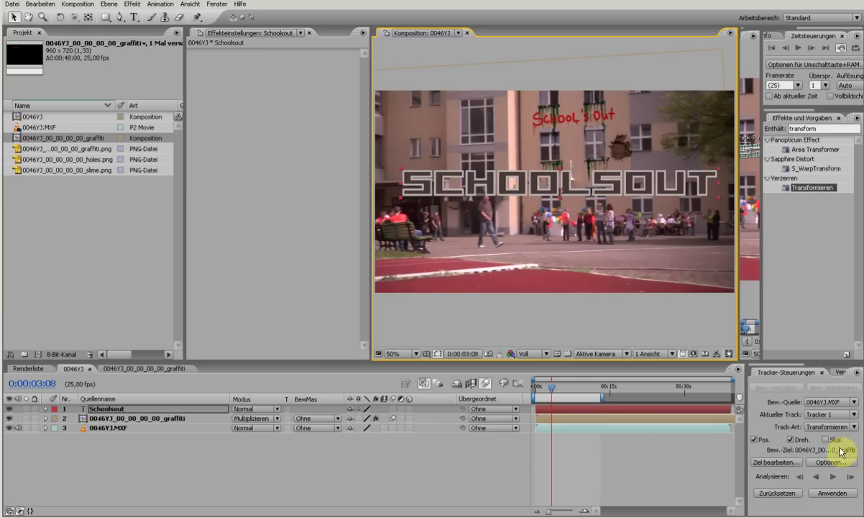
- In the enlarged 0046YJ.MXF layer view, enable scale at 0:00:09:12 and track both wall points backward
click(573, 427)
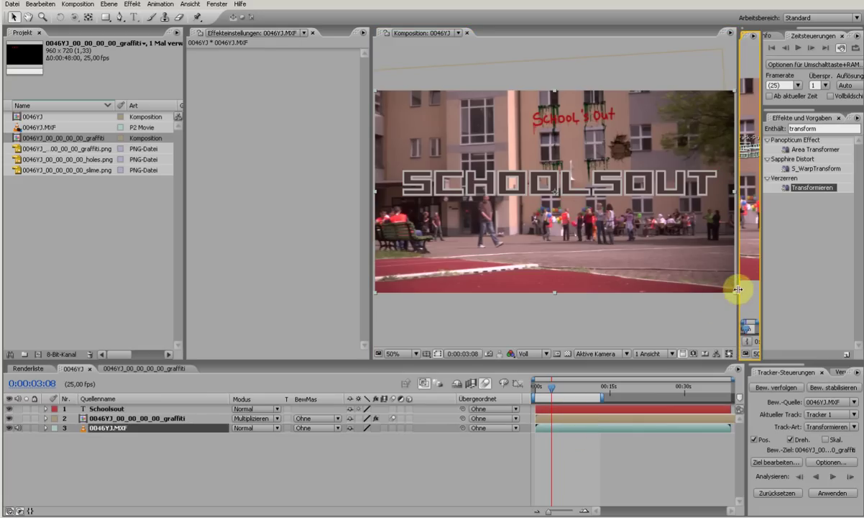
drag(738, 289, 461, 309)
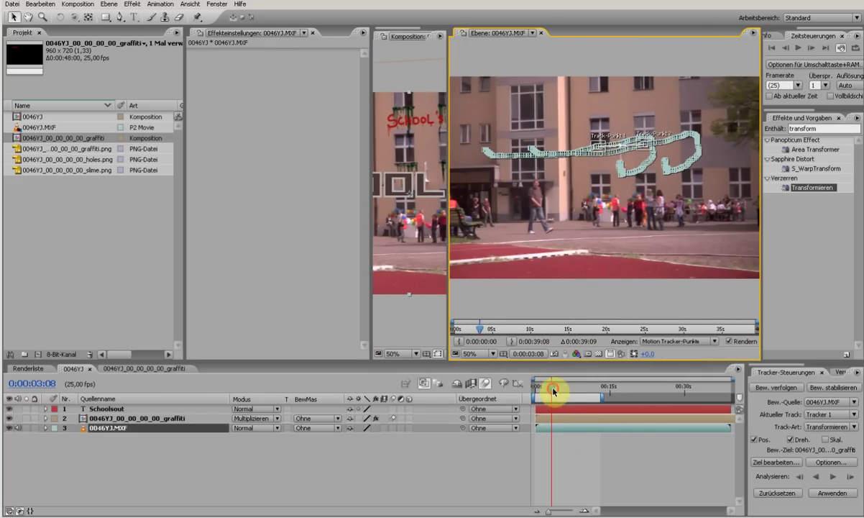
drag(552, 390, 563, 392)
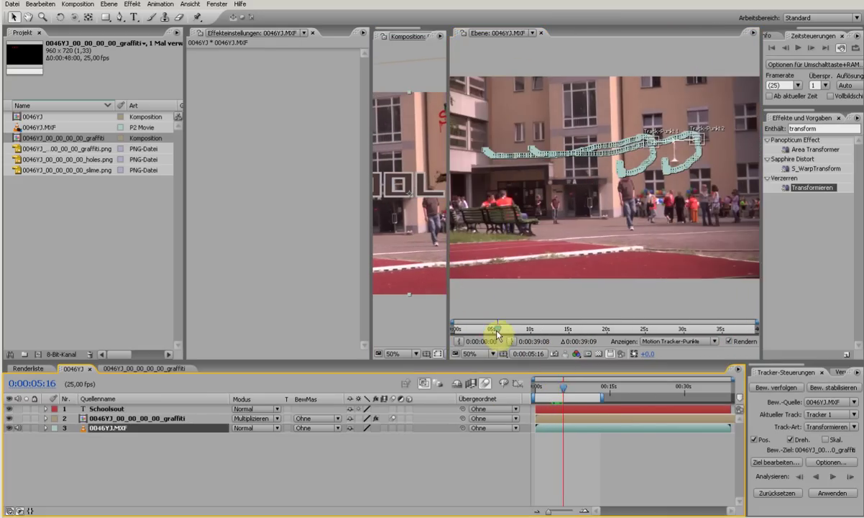
drag(497, 334, 526, 333)
click(826, 439)
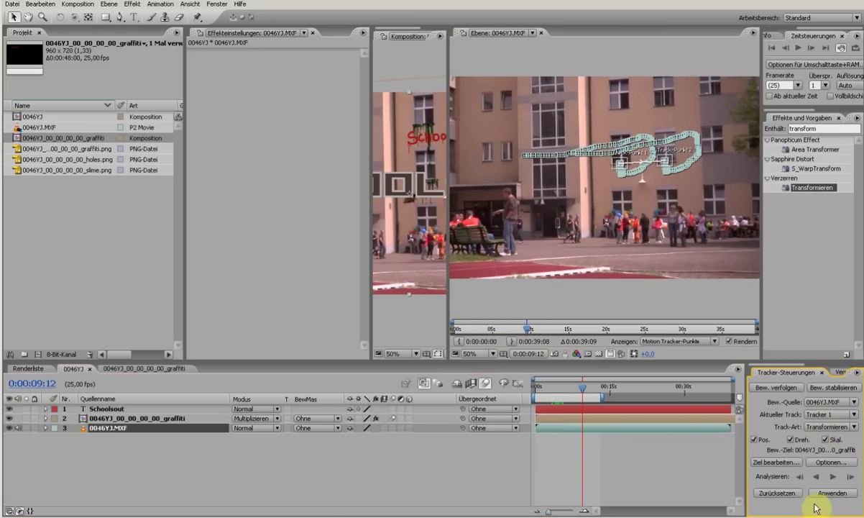
click(818, 476)
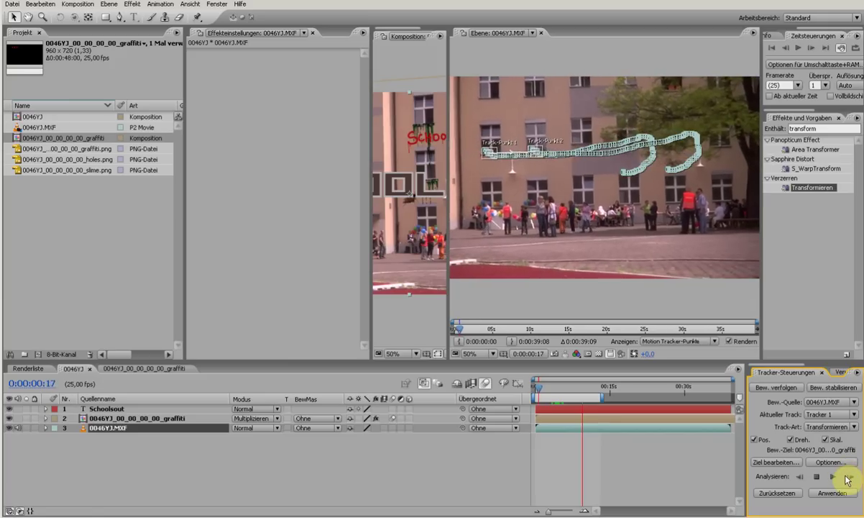
- Set the Schoolsout text layer as the tracker's motion target and close the layer viewer
click(797, 462)
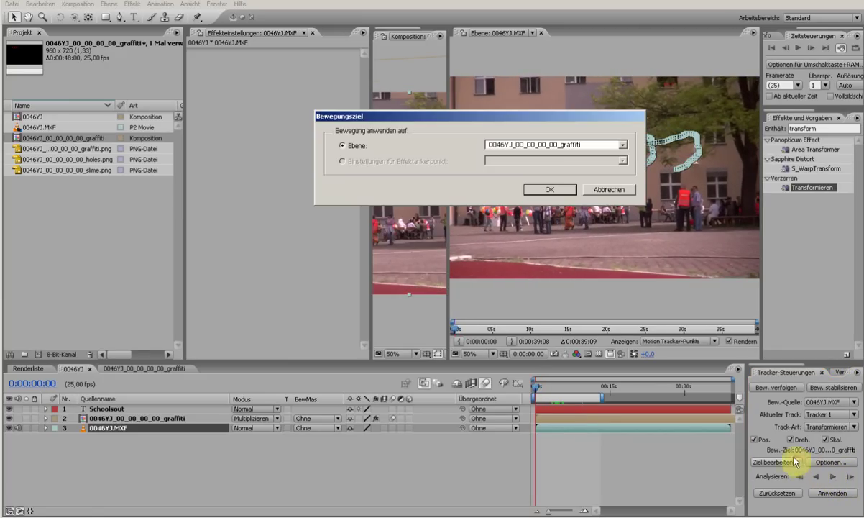
click(556, 146)
click(556, 154)
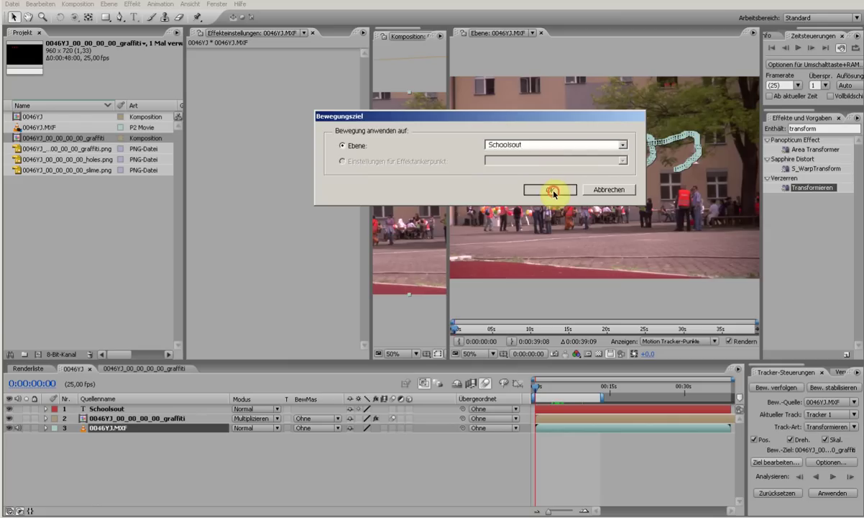
click(550, 189)
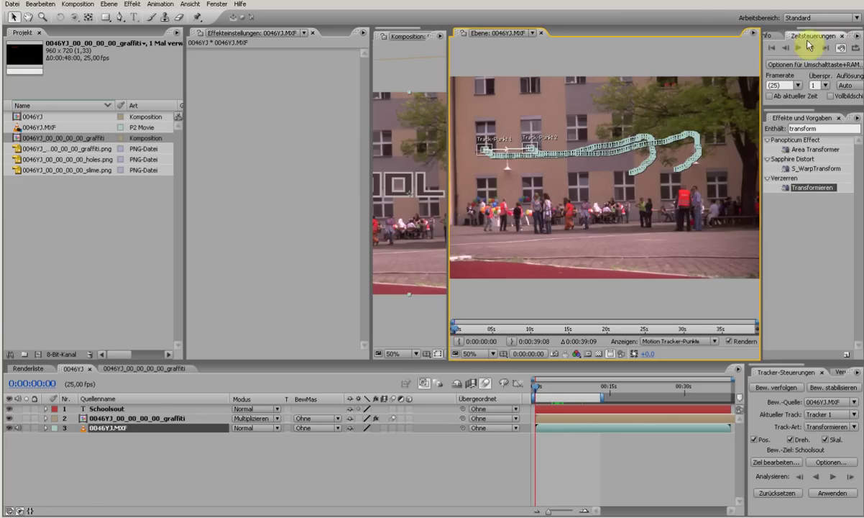
click(754, 35)
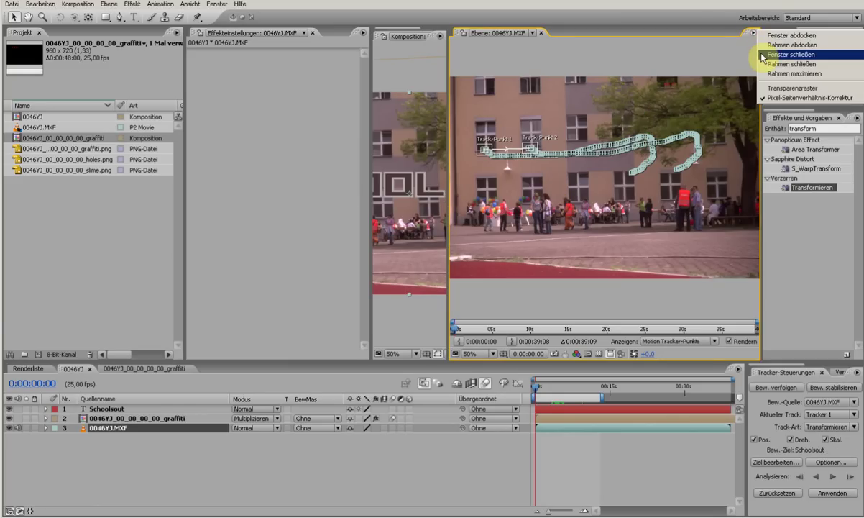
click(762, 57)
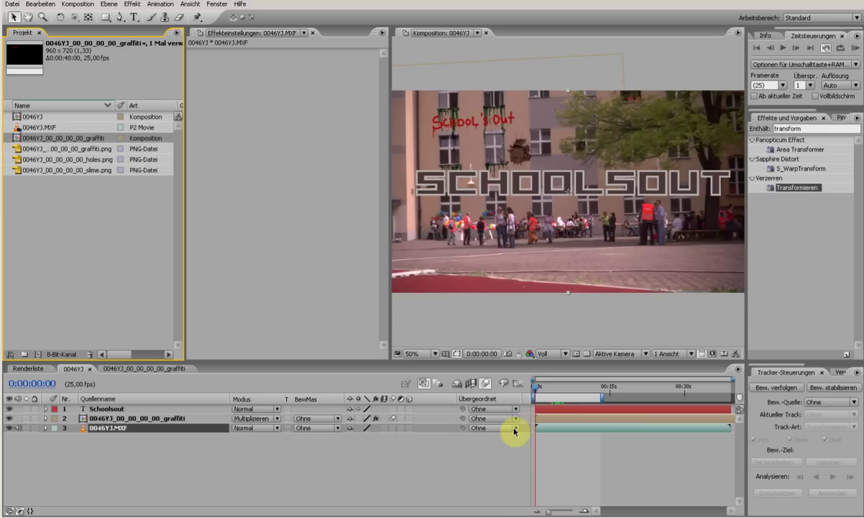
- Apply the track to Schoolsout in X and Y, close the layer view, go to 0:00:05:08, and collapse the layer
click(101, 428)
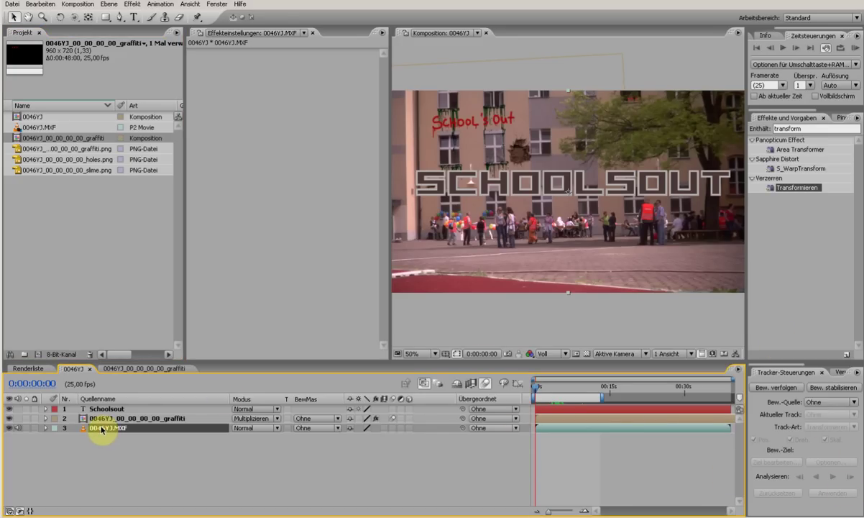
double_click(101, 428)
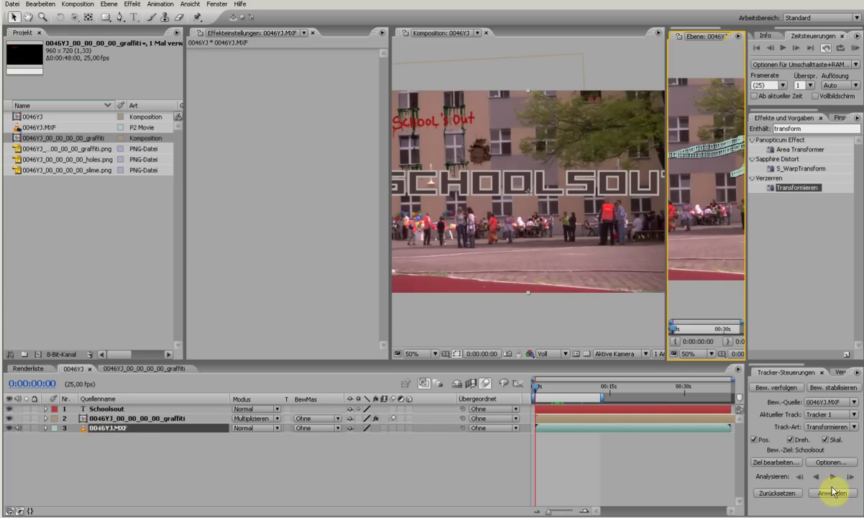
click(831, 493)
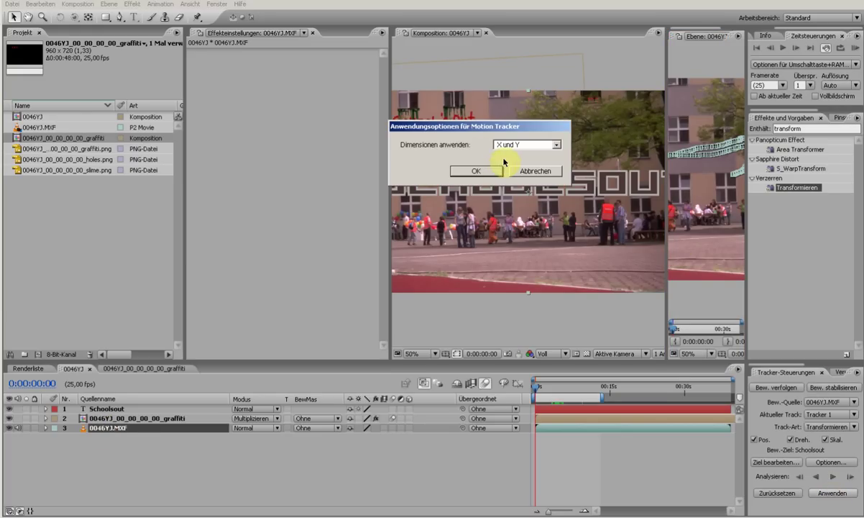
click(481, 170)
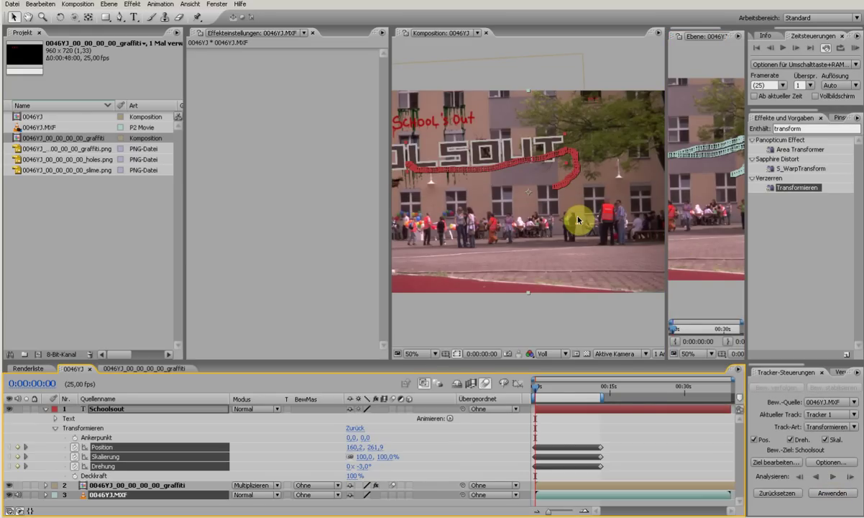
click(740, 36)
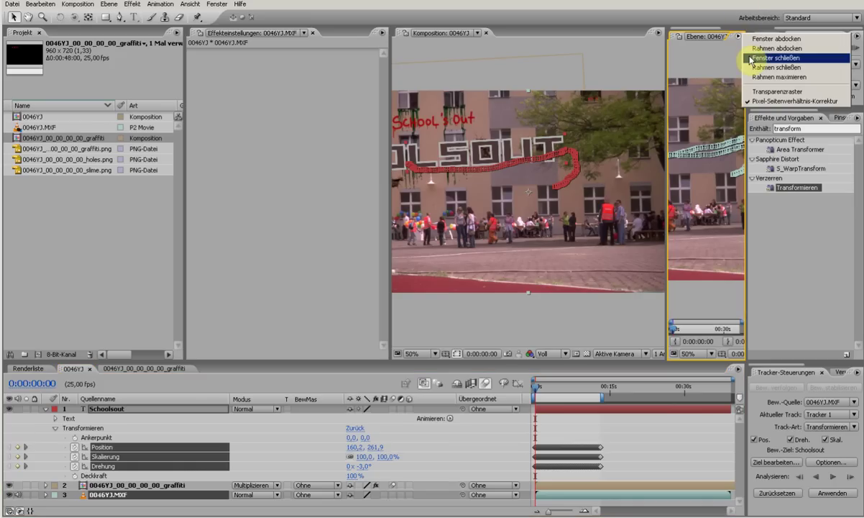
click(755, 60)
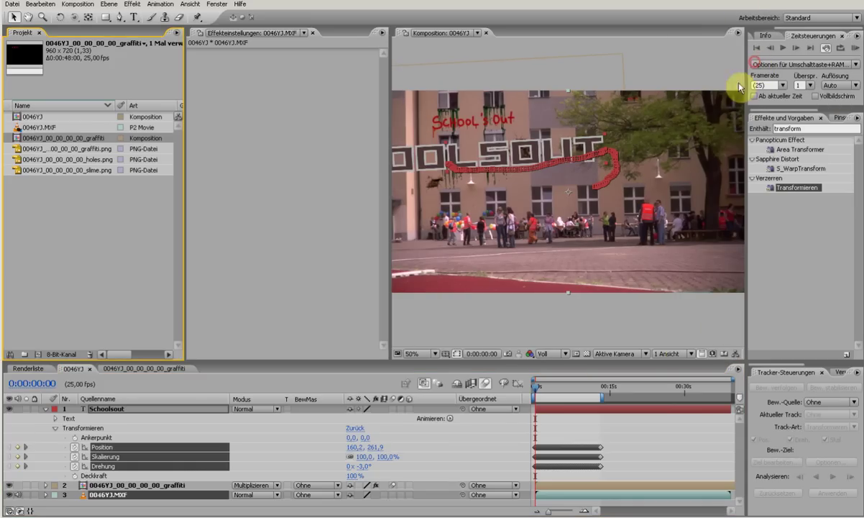
drag(540, 389, 562, 391)
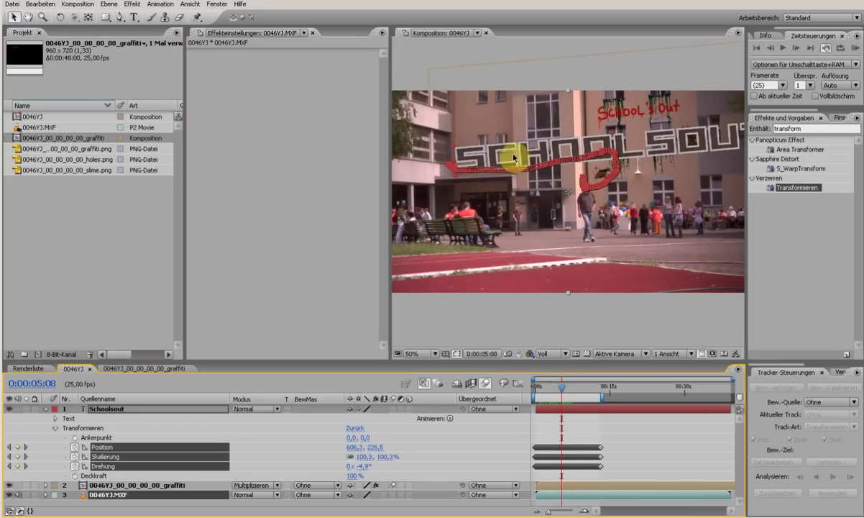
click(46, 409)
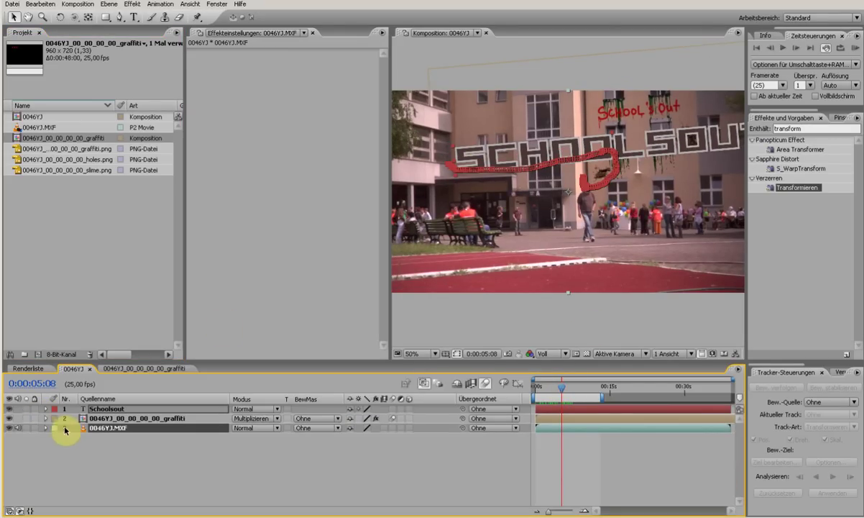
- Add a new camera with default settings to the 0046YJ composition
right_click(96, 450)
mouse_move(193, 453)
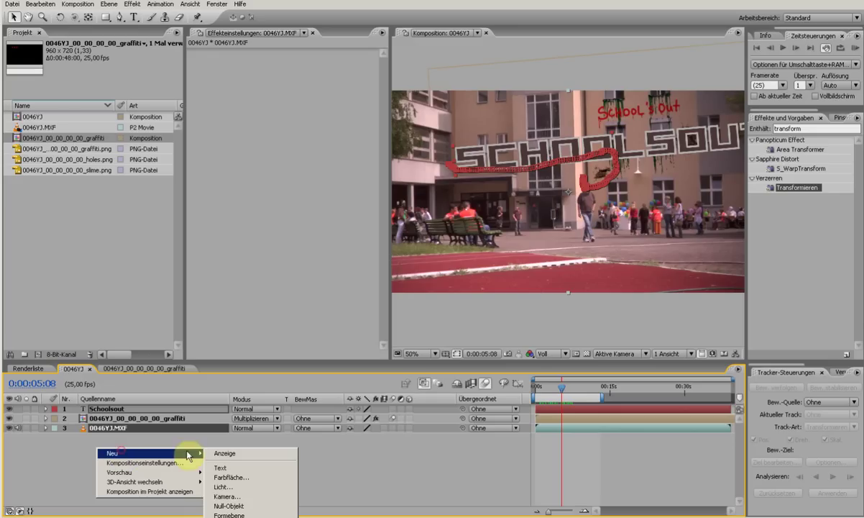
click(273, 497)
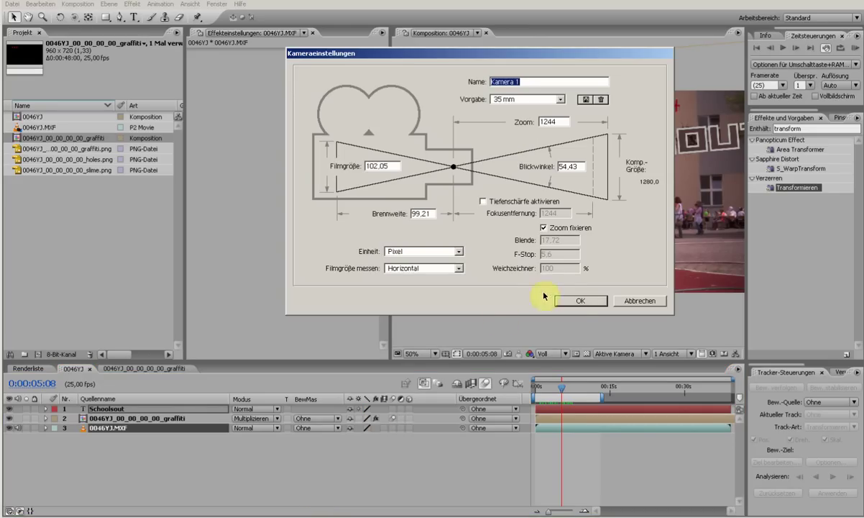
click(568, 303)
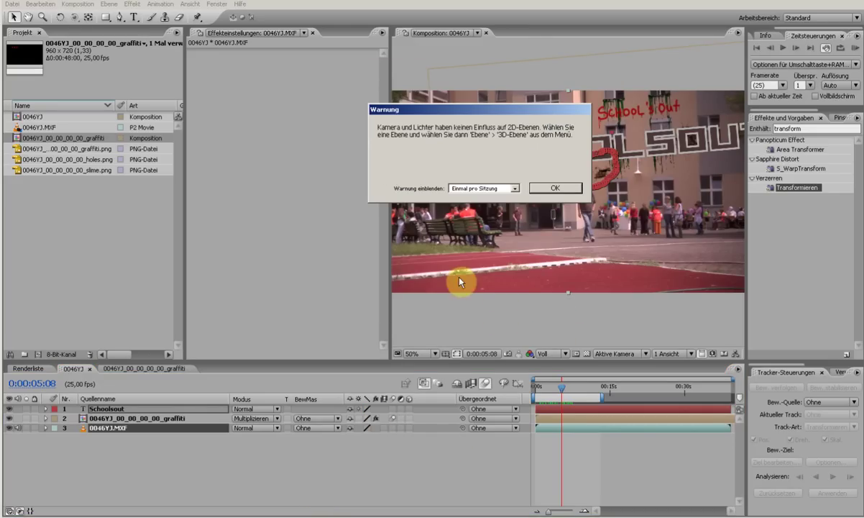
click(559, 190)
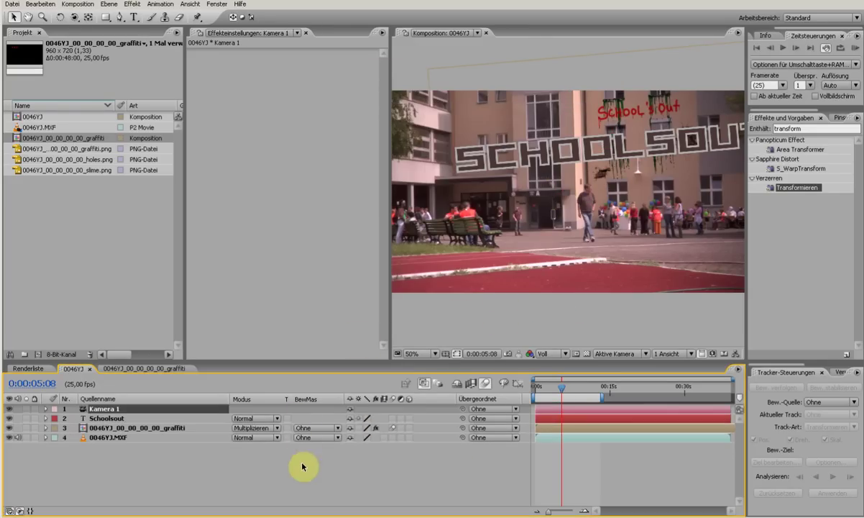
- Add a Null 1 object and parent the Schoolsout text layer to it
click(120, 419)
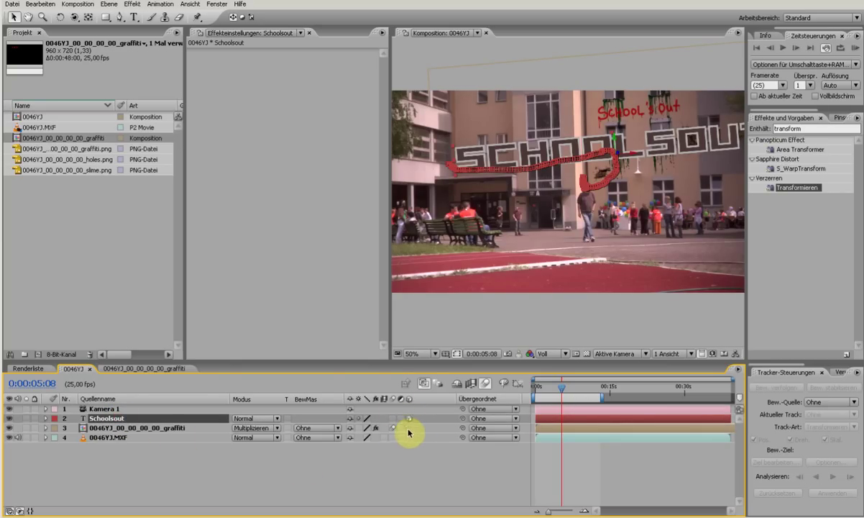
right_click(175, 481)
mouse_move(190, 486)
click(327, 515)
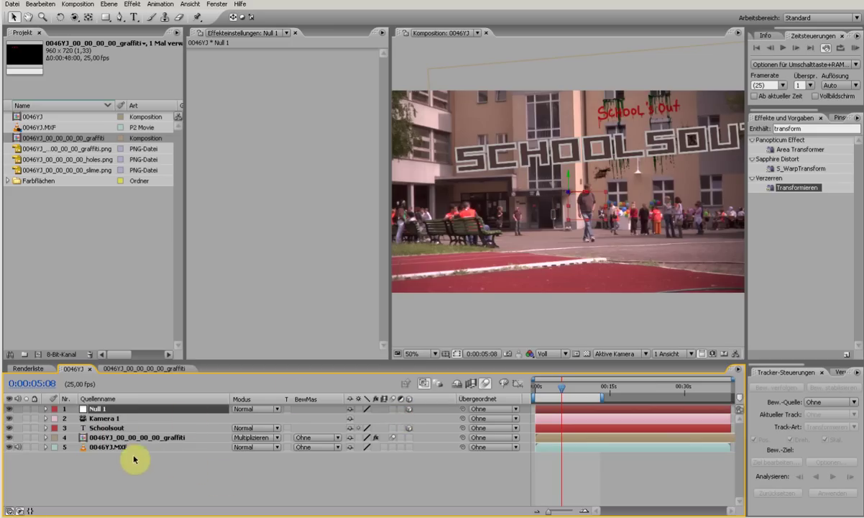
click(106, 427)
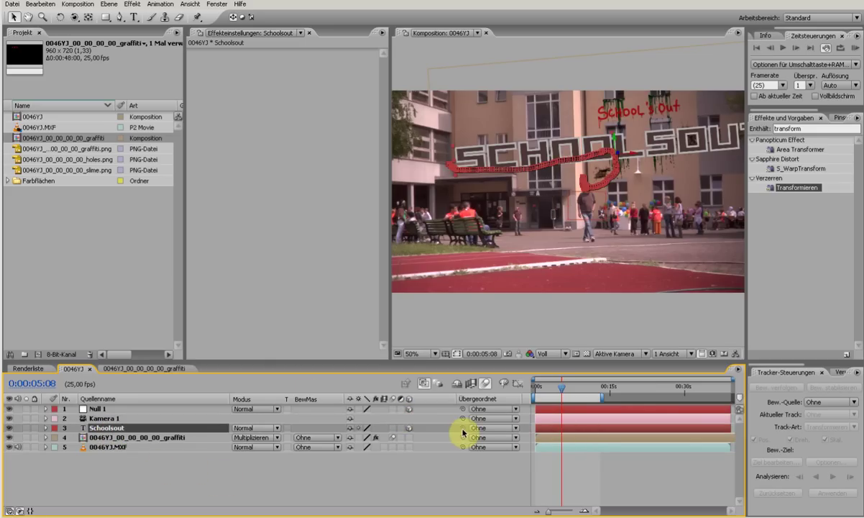
mouse_move(462, 430)
mouse_down()
mouse_move(392, 409)
mouse_move(191, 411)
mouse_move(359, 408)
mouse_move(230, 408)
mouse_up()
click(100, 410)
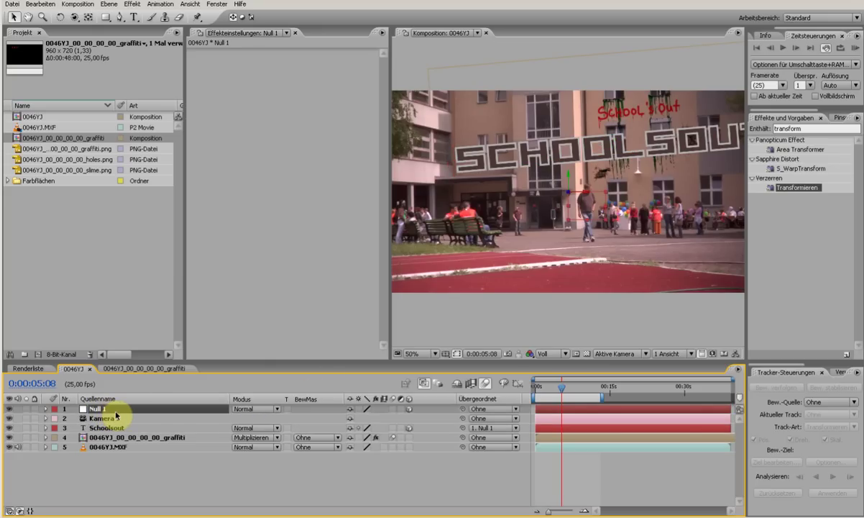
- Move Null 1 toward the camera in Z and scale it to 32%
key(p)
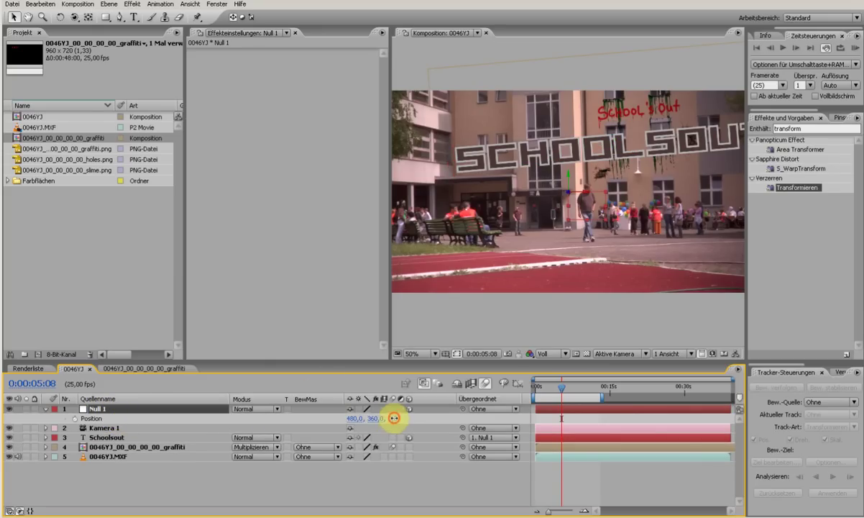
drag(395, 417, 90, 418)
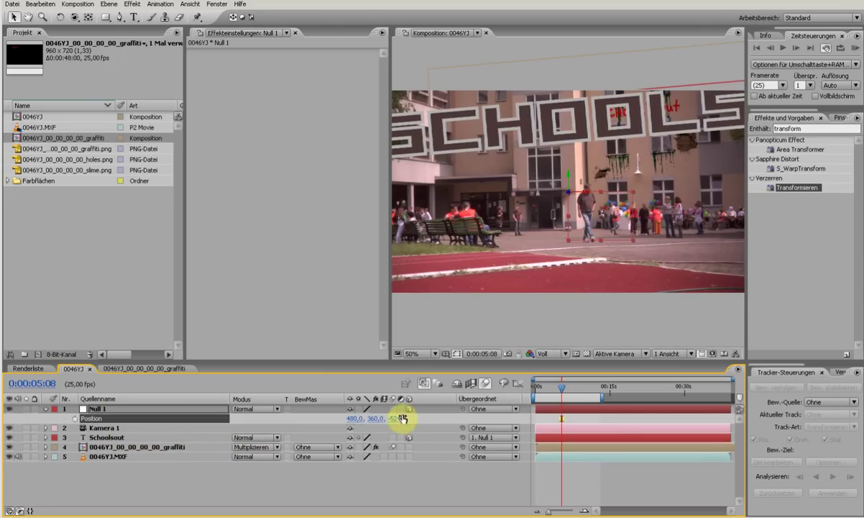
drag(399, 422, 392, 421)
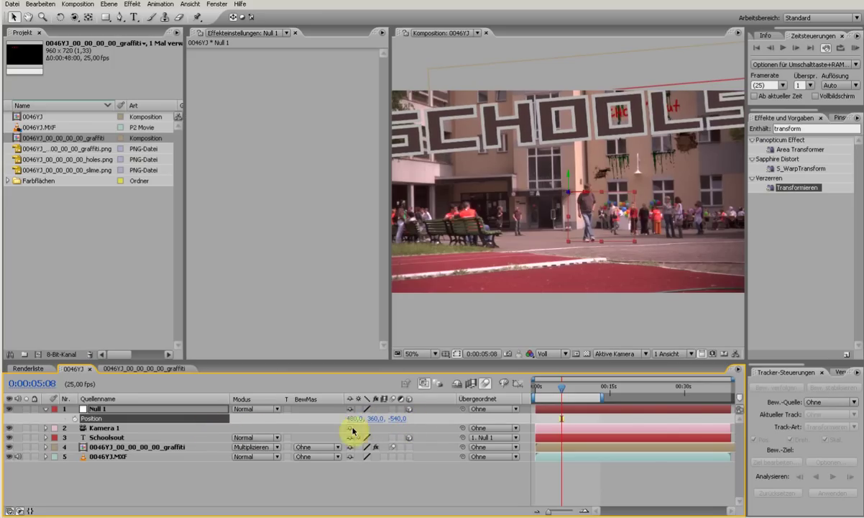
key(s)
drag(401, 421, 361, 419)
- Set Null 1's position to 443, 408, -806 so SCHOOLSOUT sits lower on the facade
key(p)
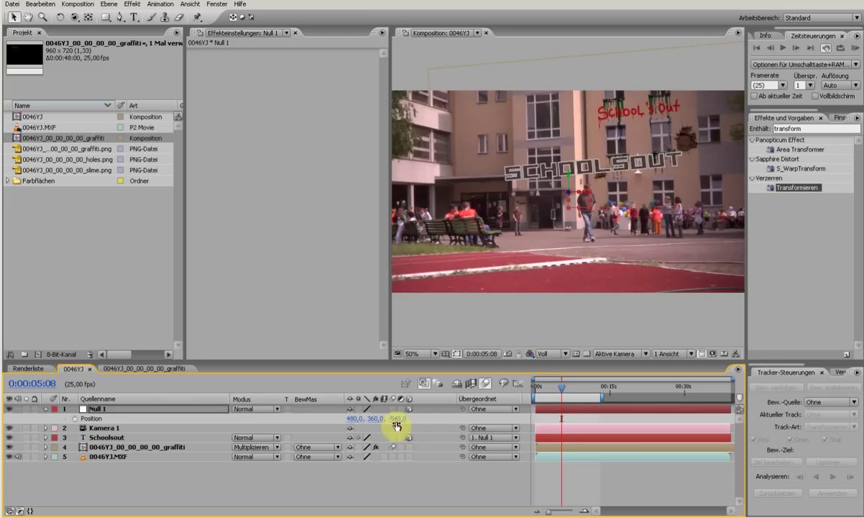
drag(396, 420, 264, 438)
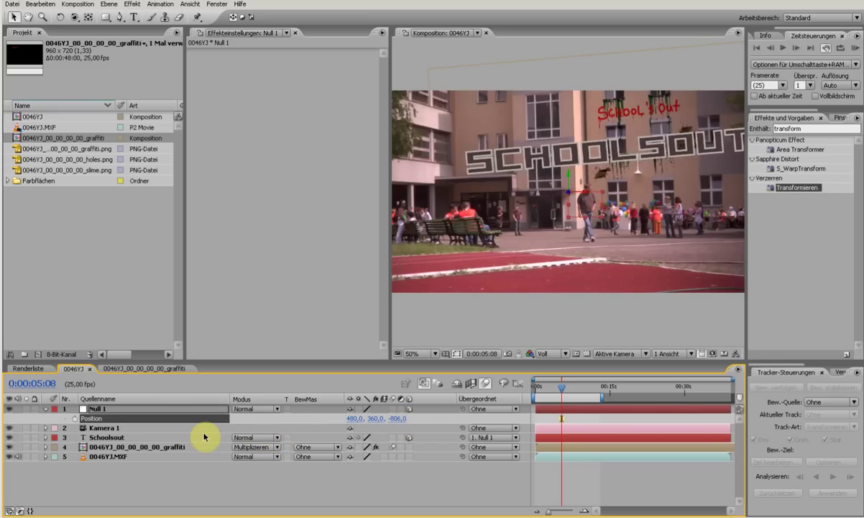
key(p)
key(p)
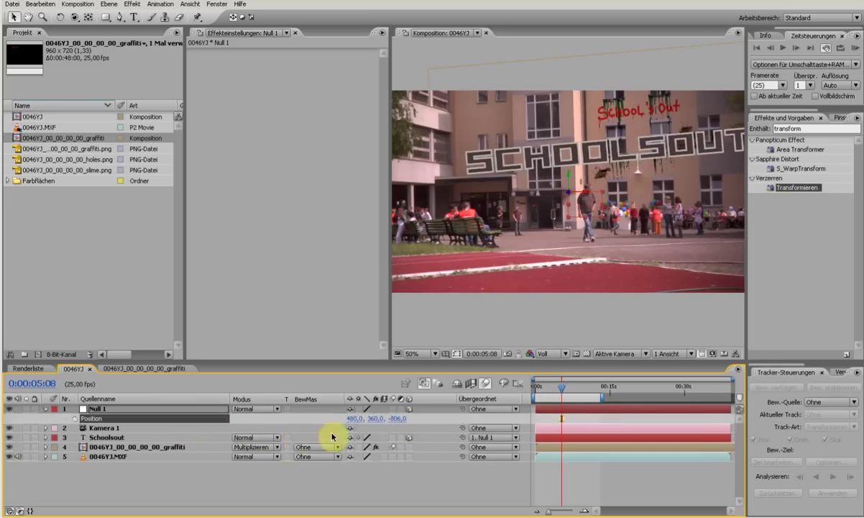
drag(372, 419, 338, 413)
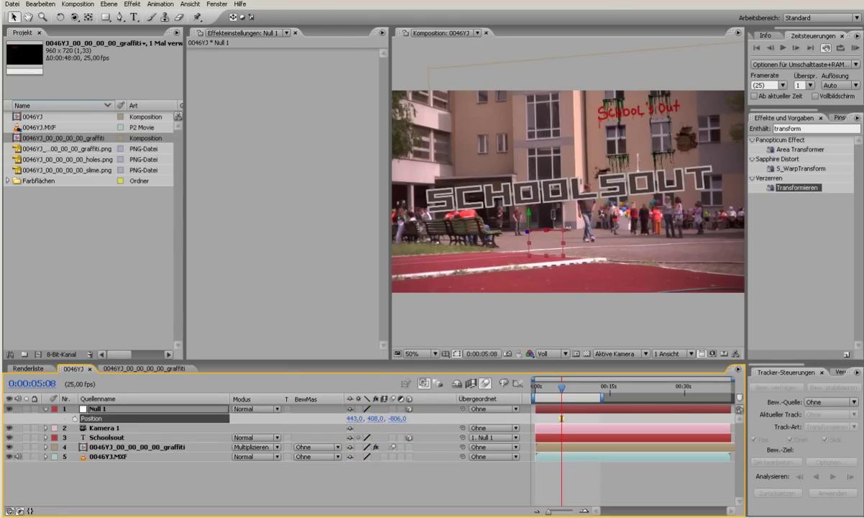
- Run a RAM Preview of the 0046YJ composition to watch SCHOOLSOUT float along the facade
key(KP_0)
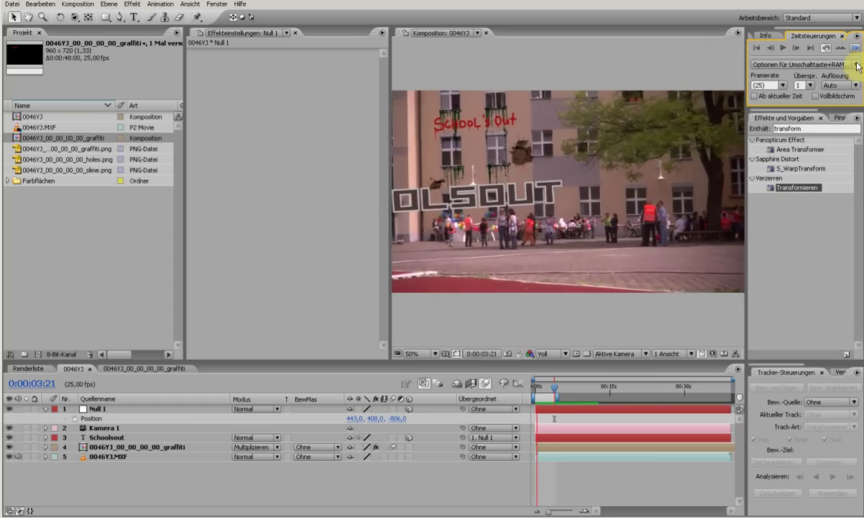